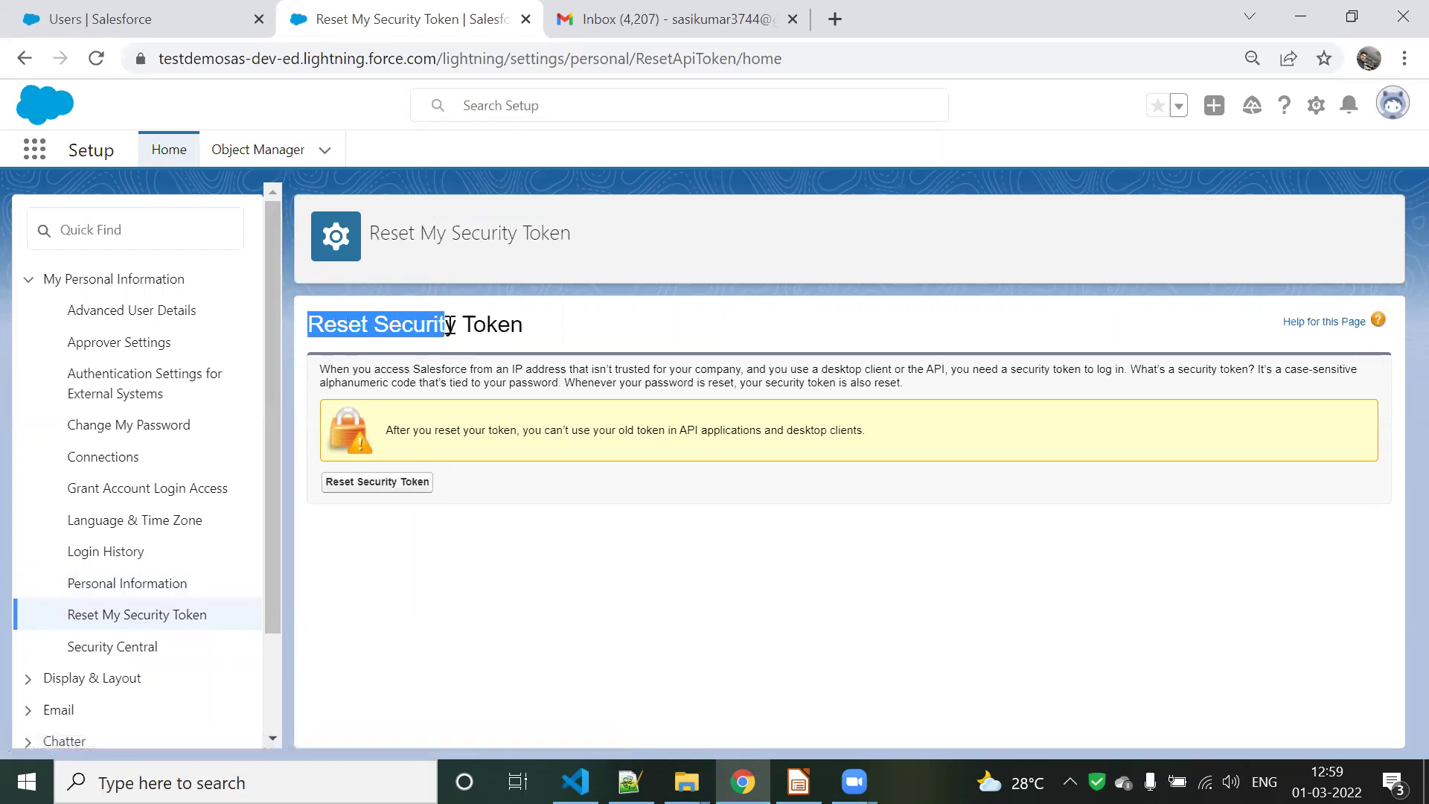
# - Reset the account's security token and check the e-mail address the new token is sent to
pyautogui.click(545, 330)
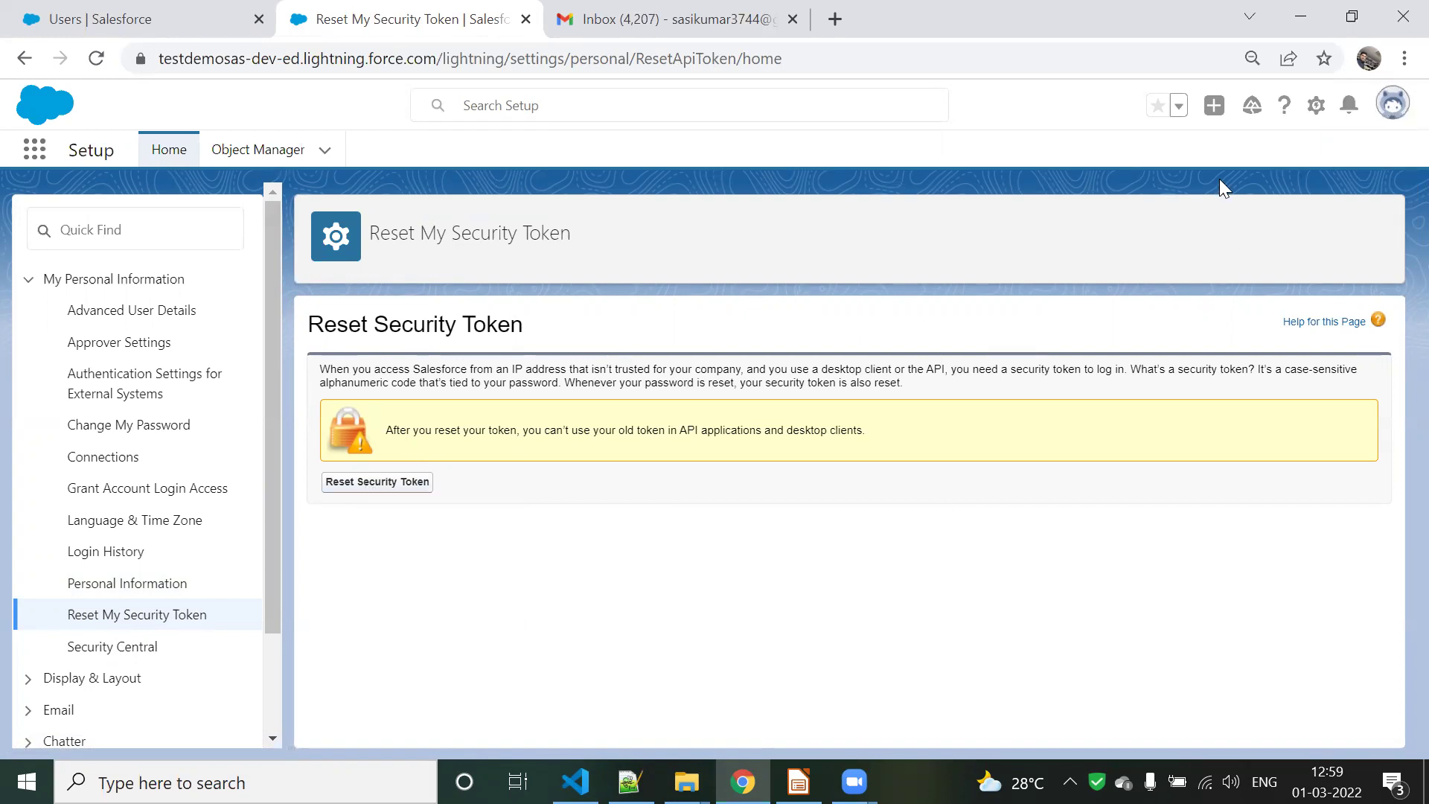
pyautogui.click(350, 488)
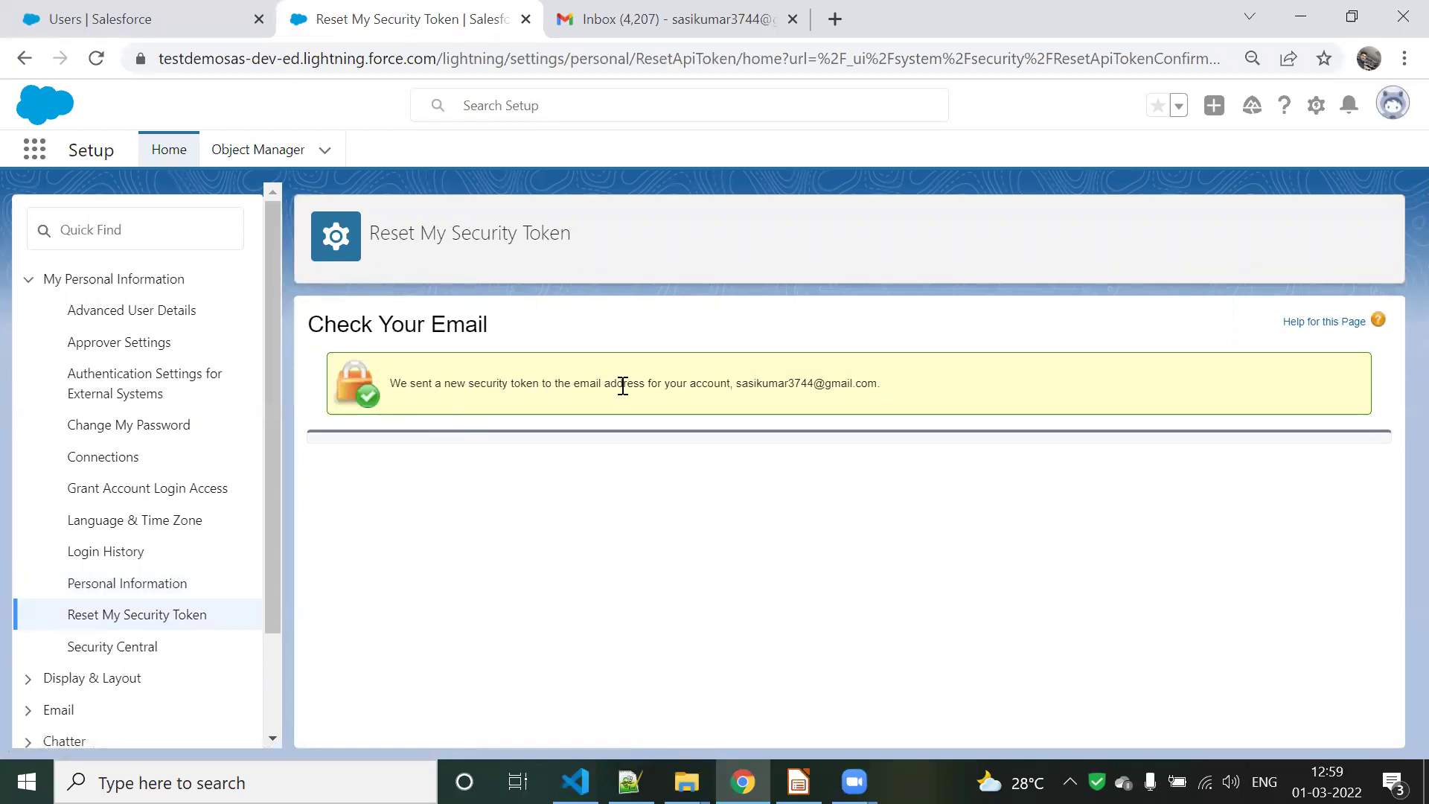
pyautogui.moveTo(738, 383); pyautogui.dragTo(855, 384)
pyautogui.click(727, 405)
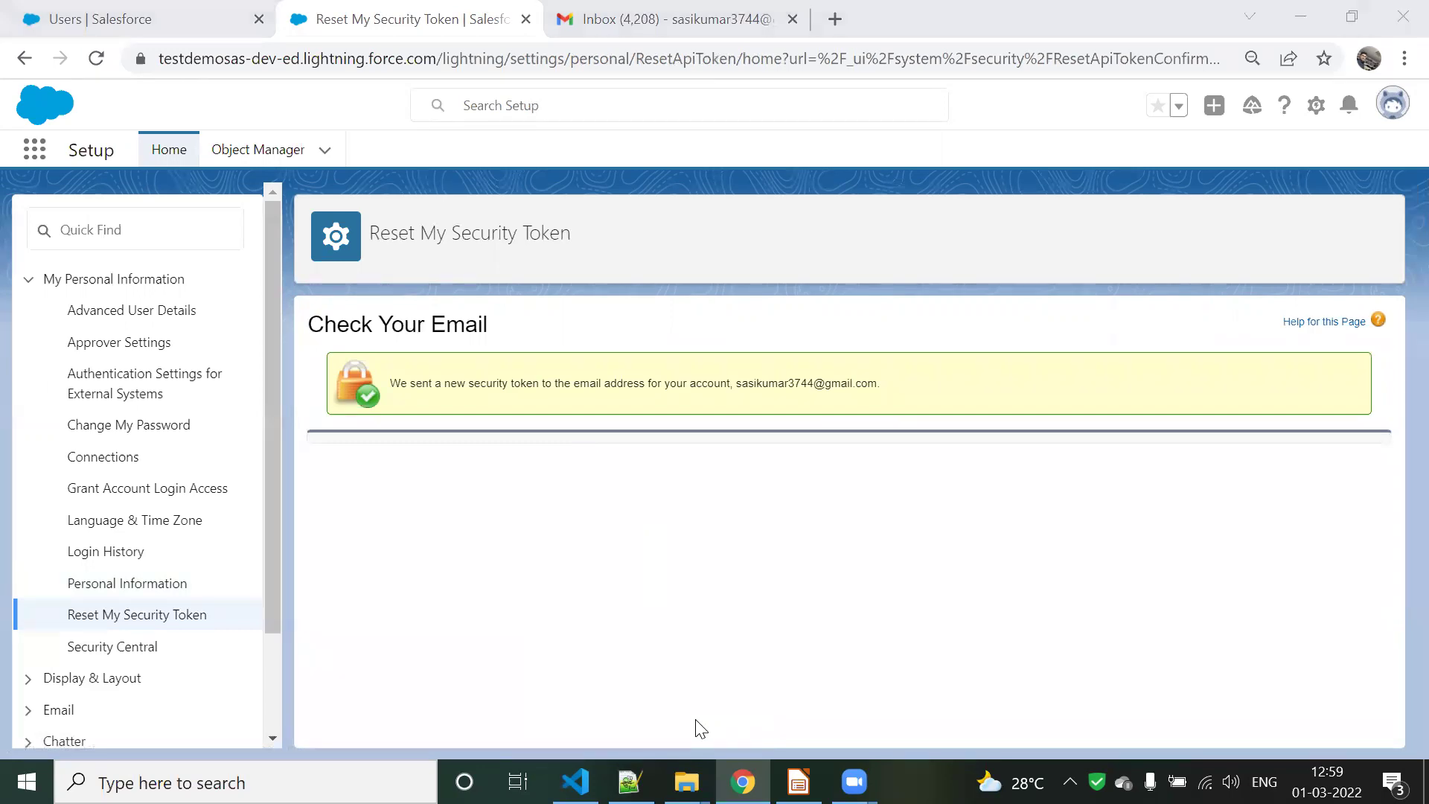
# - Switch to Gmail and read the new Salesforce security token message, selecting the token value
pyautogui.hotkey('ctrl', 'Tab')
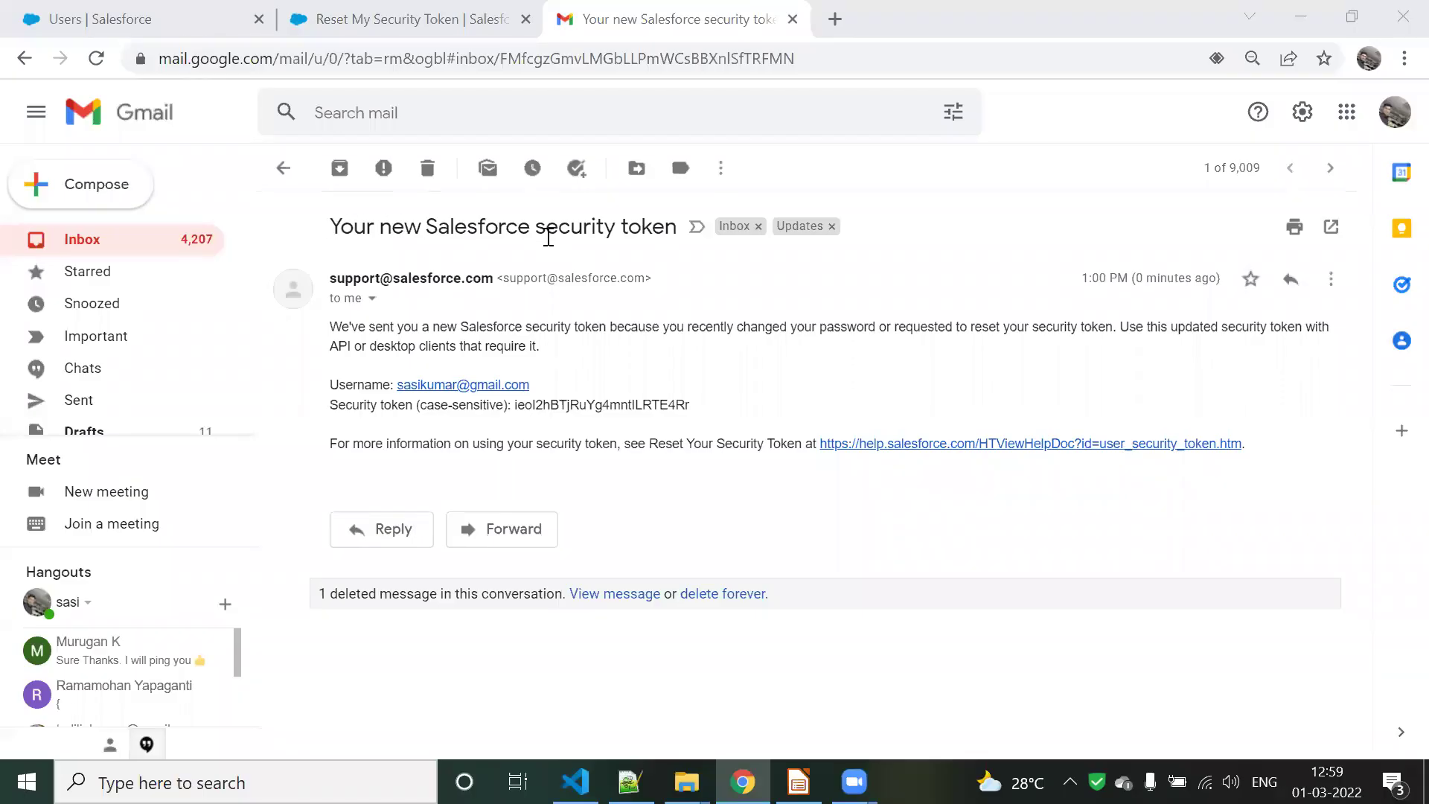
pyautogui.moveTo(676, 232); pyautogui.dragTo(347, 218)
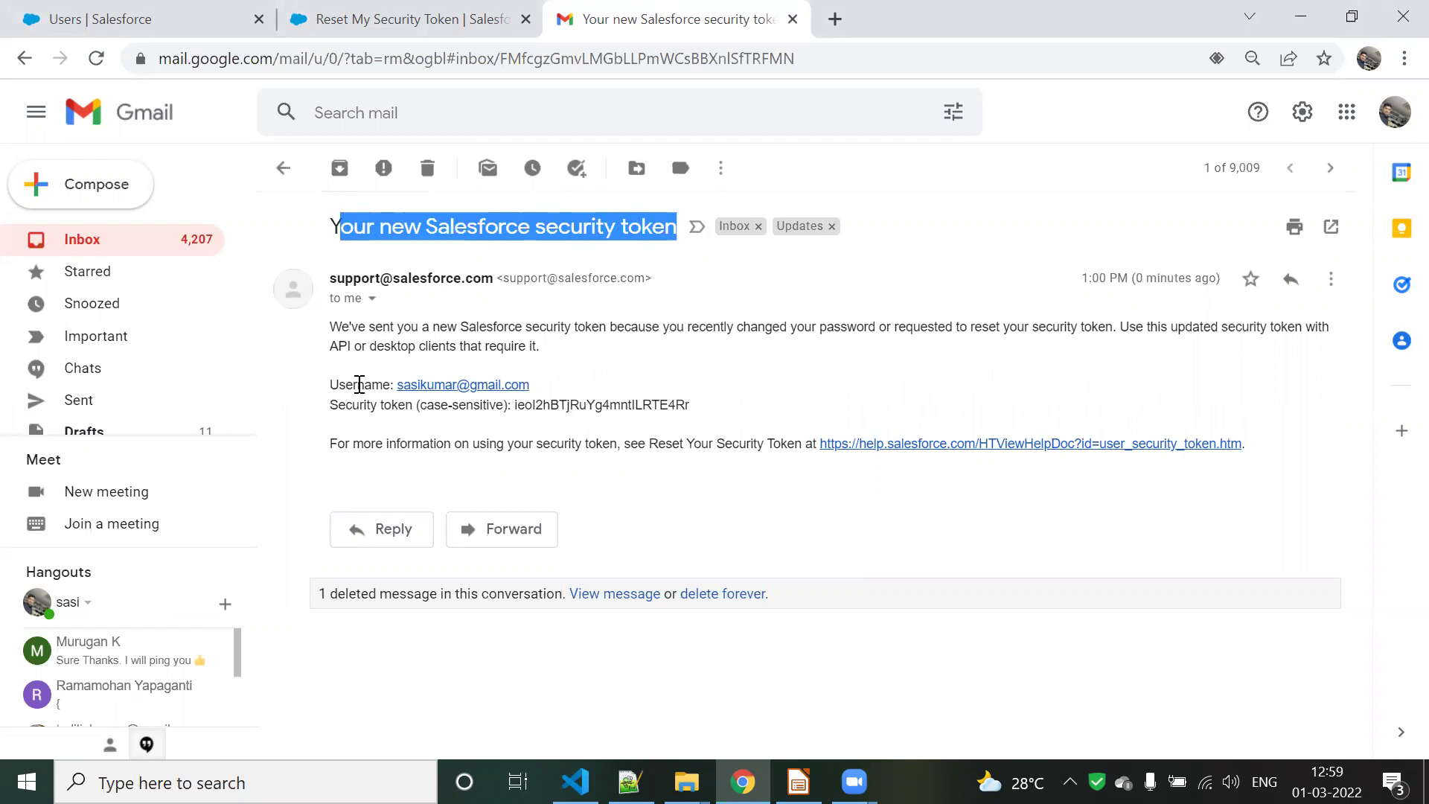
pyautogui.click(353, 383)
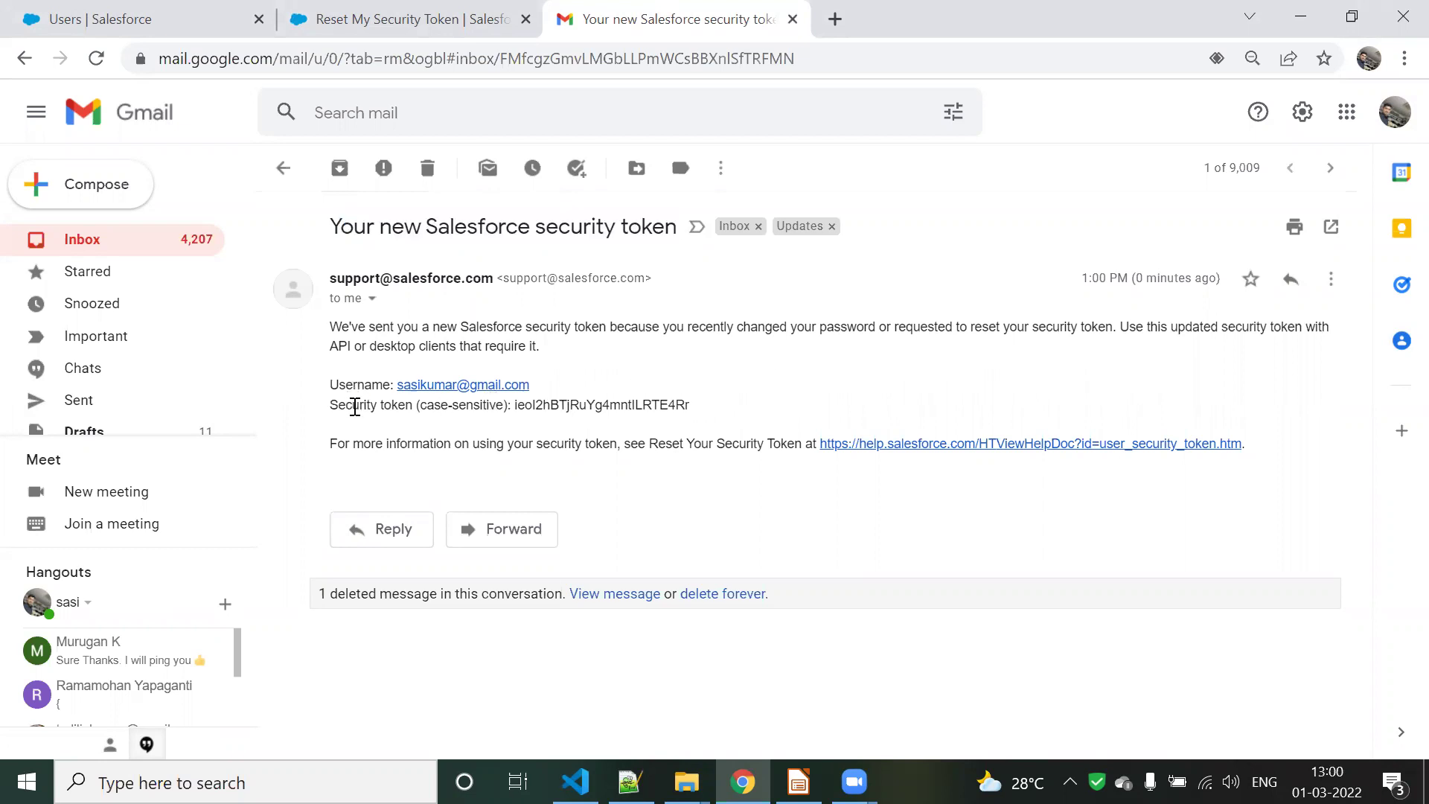
pyautogui.moveTo(516, 403); pyautogui.dragTo(695, 407)
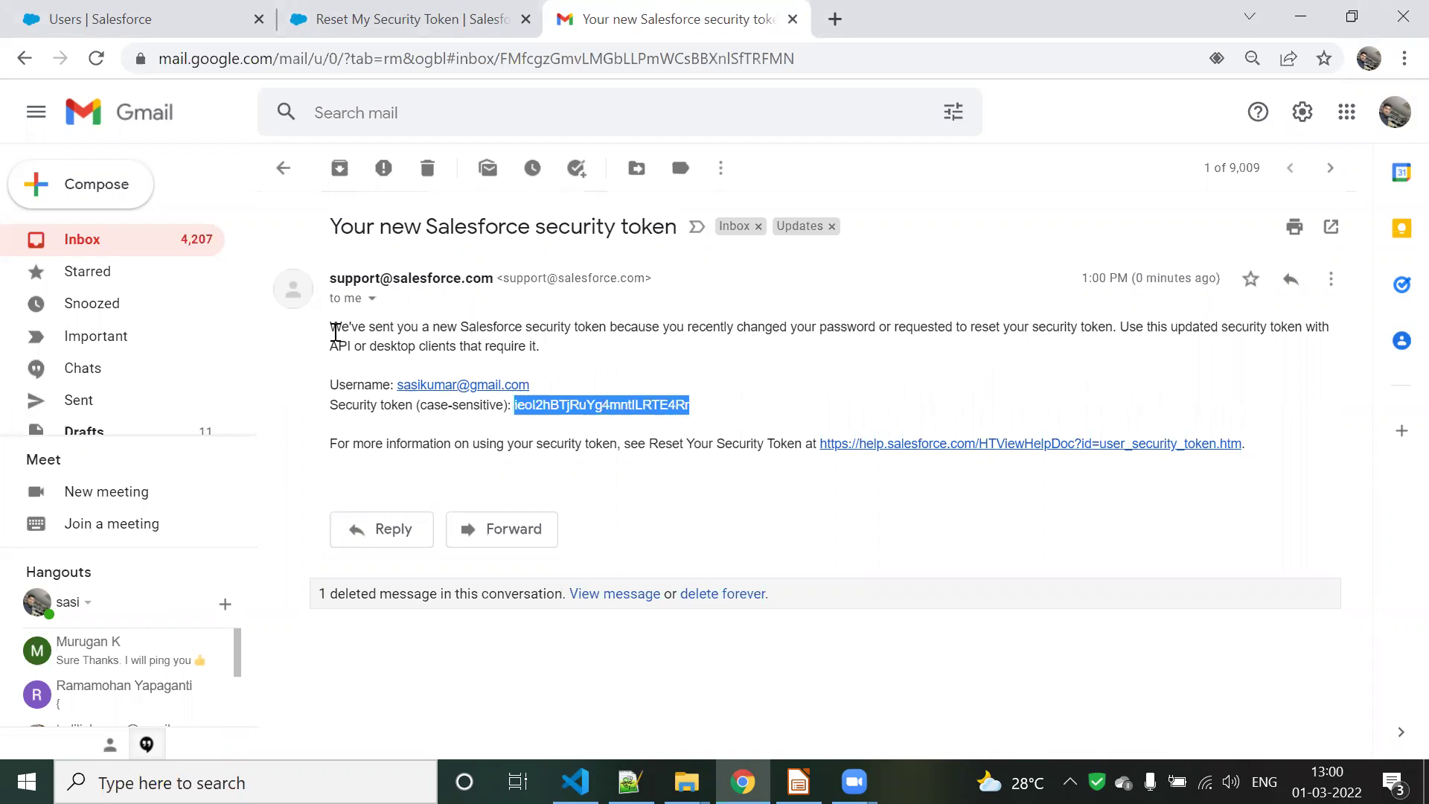
# - Return to Reset My Security Token in Salesforce and request another token reset
pyautogui.click(439, 19)
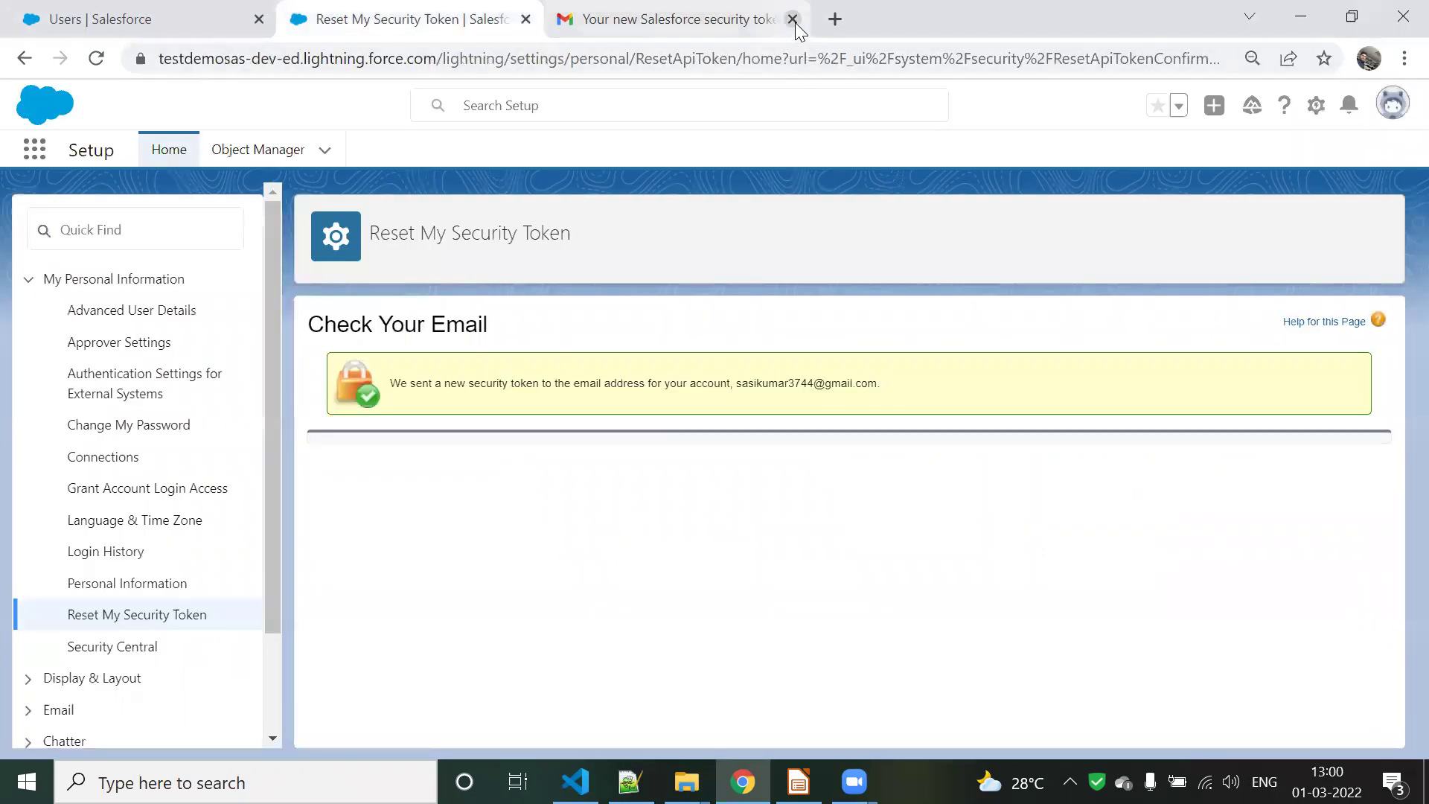
pyautogui.click(104, 615)
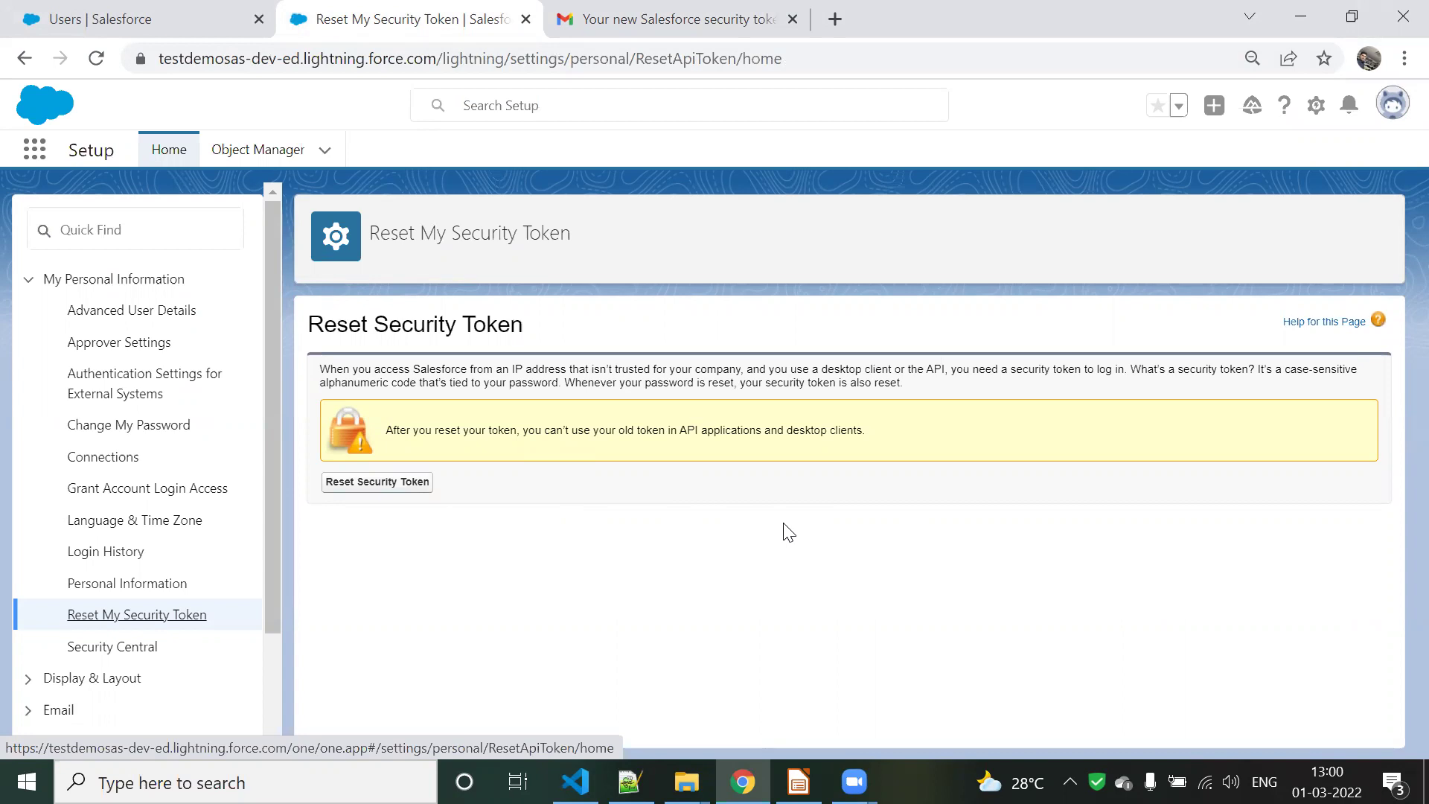
pyautogui.click(367, 483)
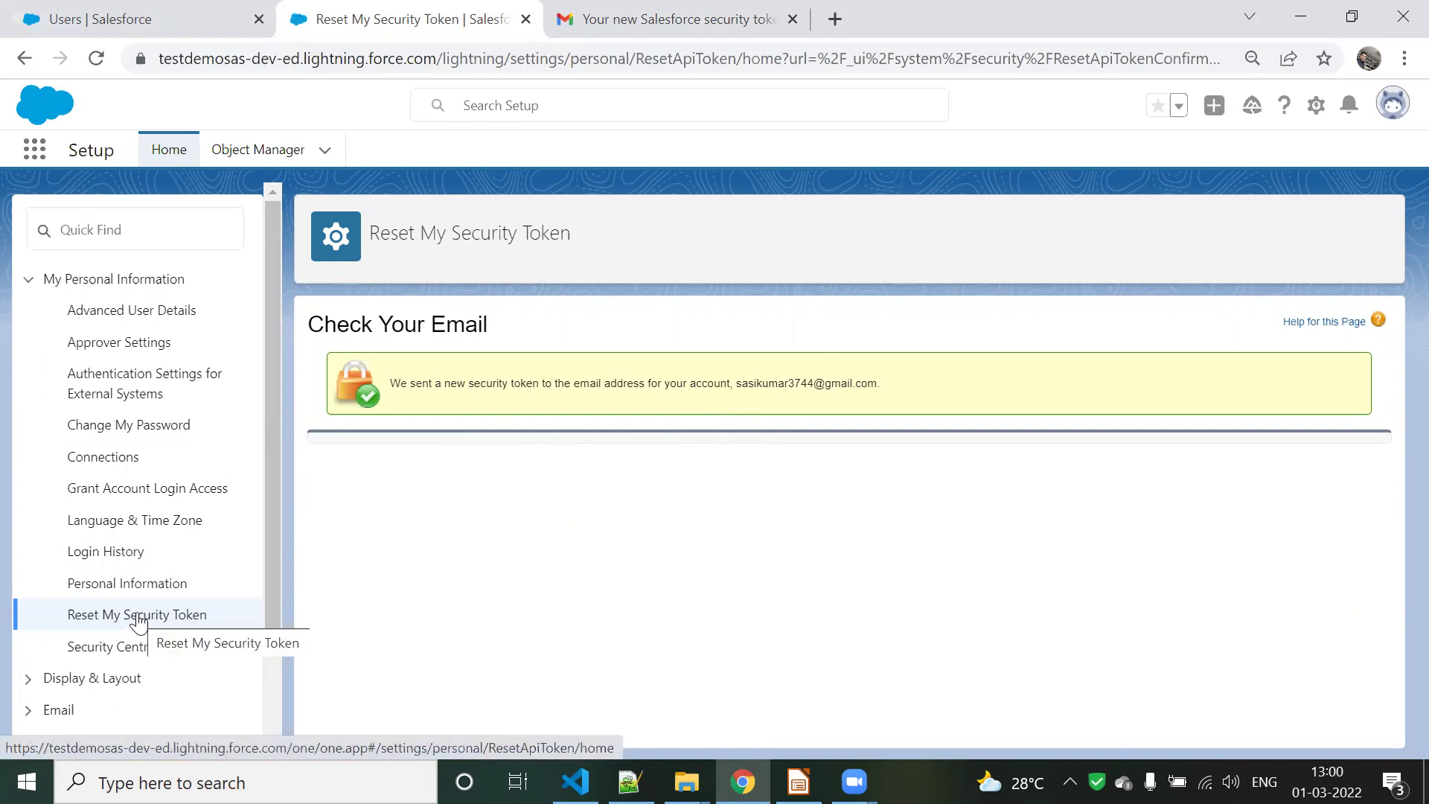
# - Open the CFO user's record from the All Users list and go to its System Administrator profile
pyautogui.click(131, 13)
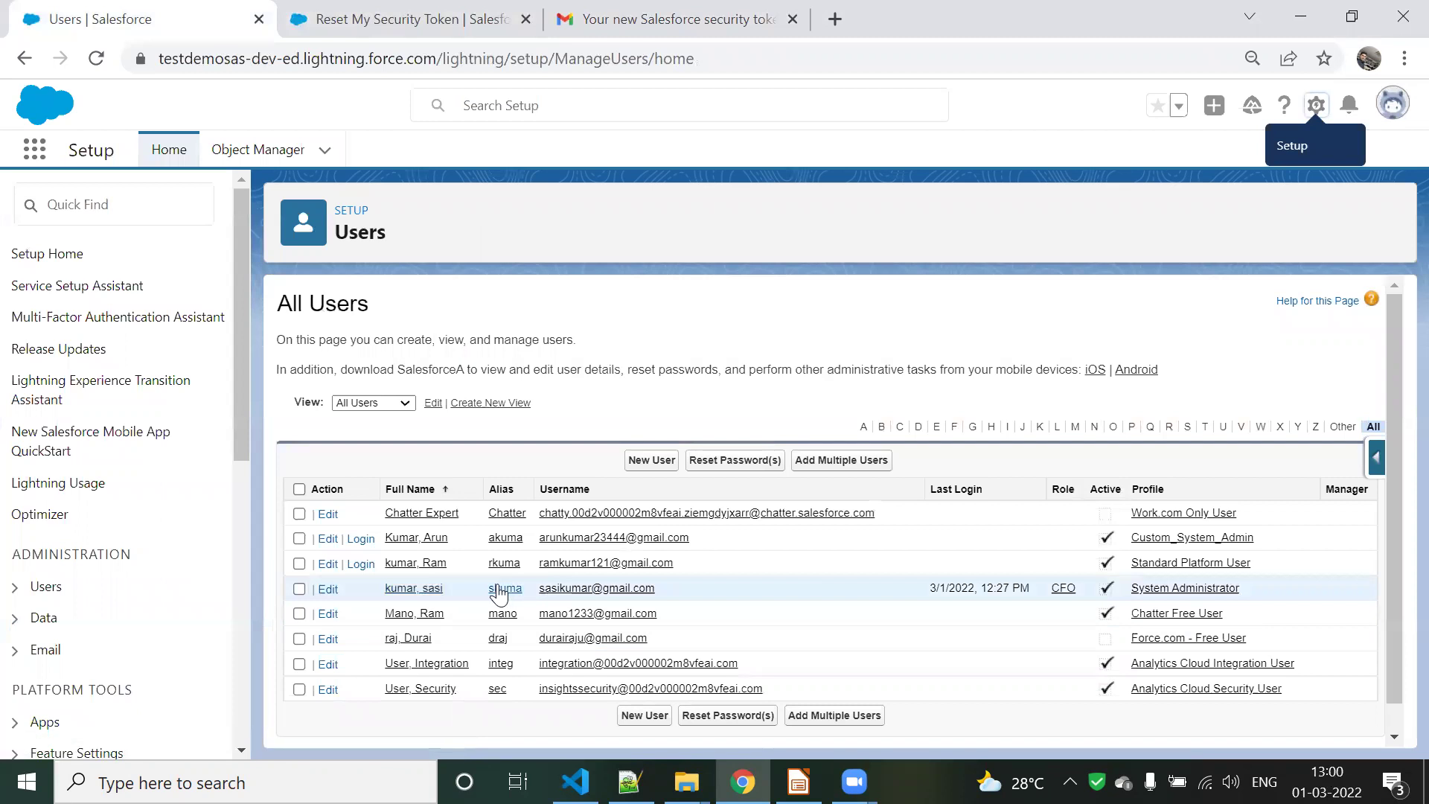
pyautogui.click(401, 590)
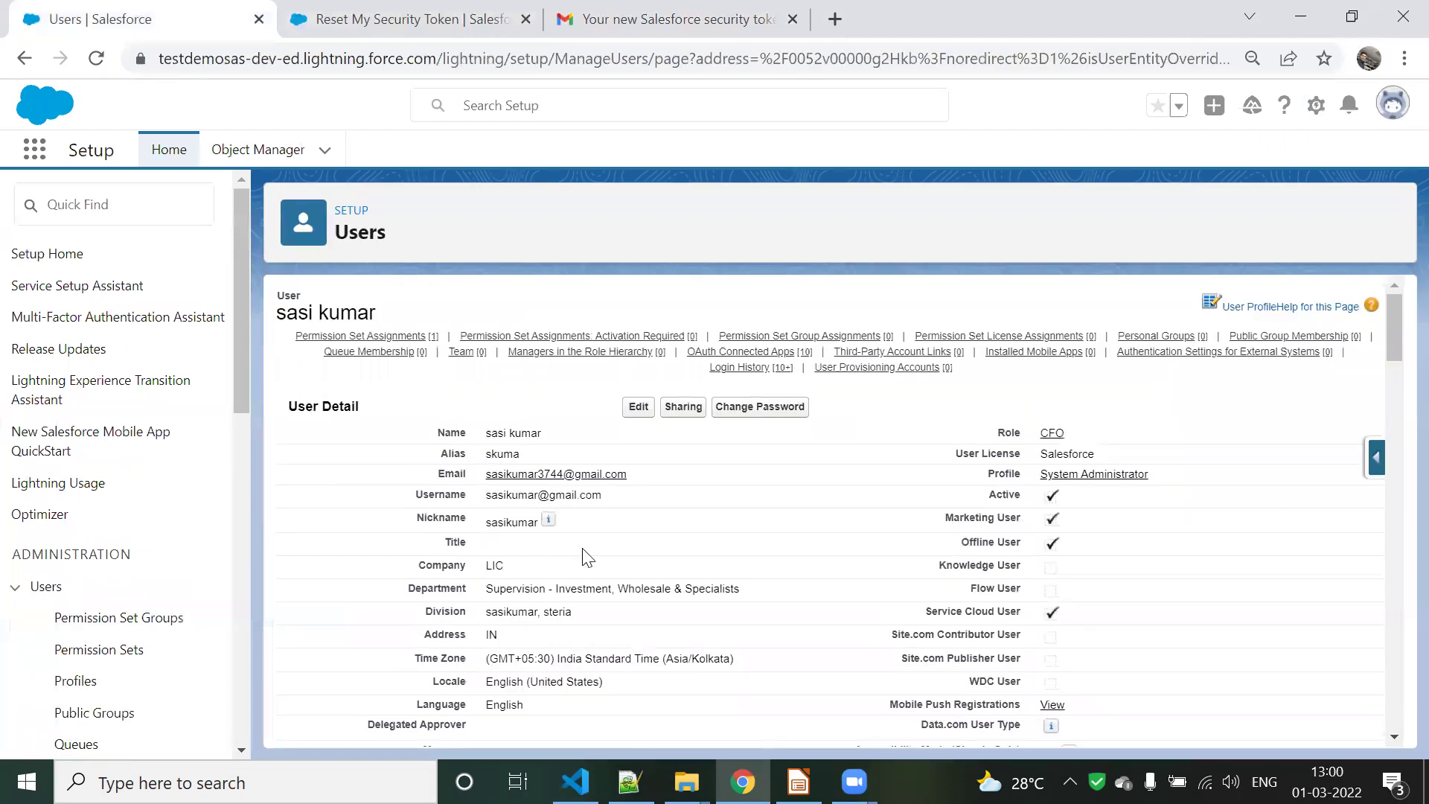
pyautogui.click(1099, 481)
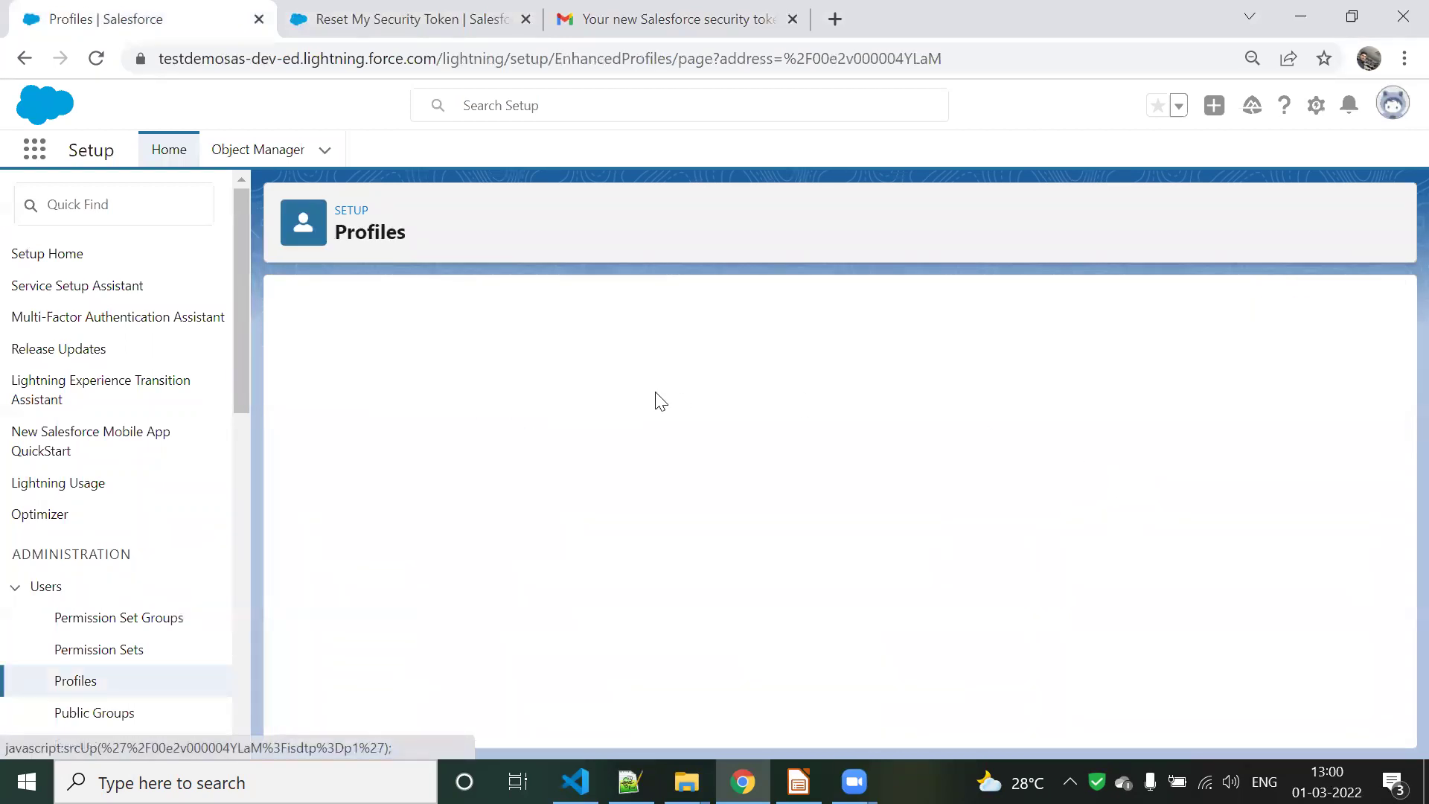
# - Add a login IP range from 0.0.0.0.0 to 255.255.255.255 to the System Administrator profile and try to save it
pyautogui.scroll(-10, 616, 444)
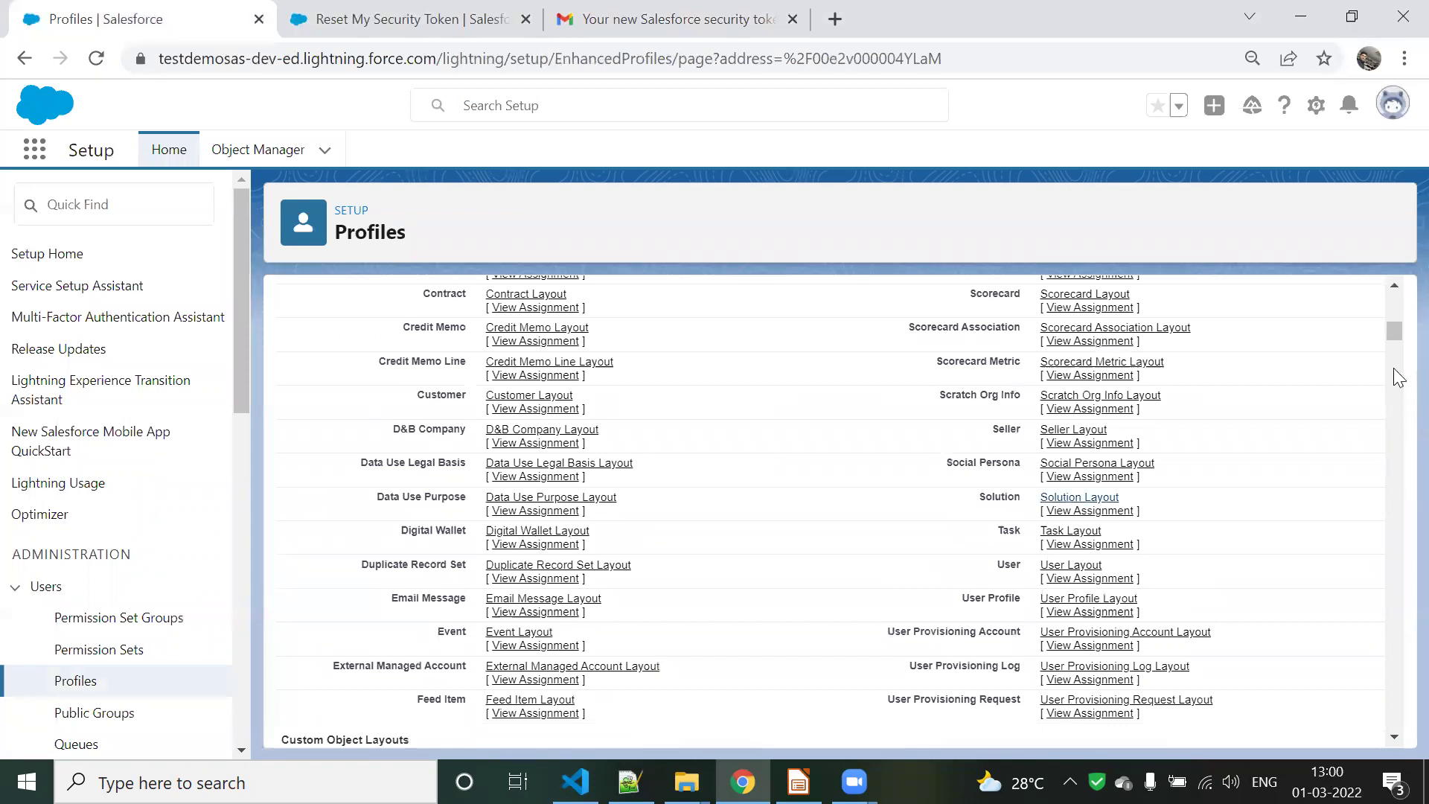
pyautogui.moveTo(1395, 332); pyautogui.dragTo(1397, 711)
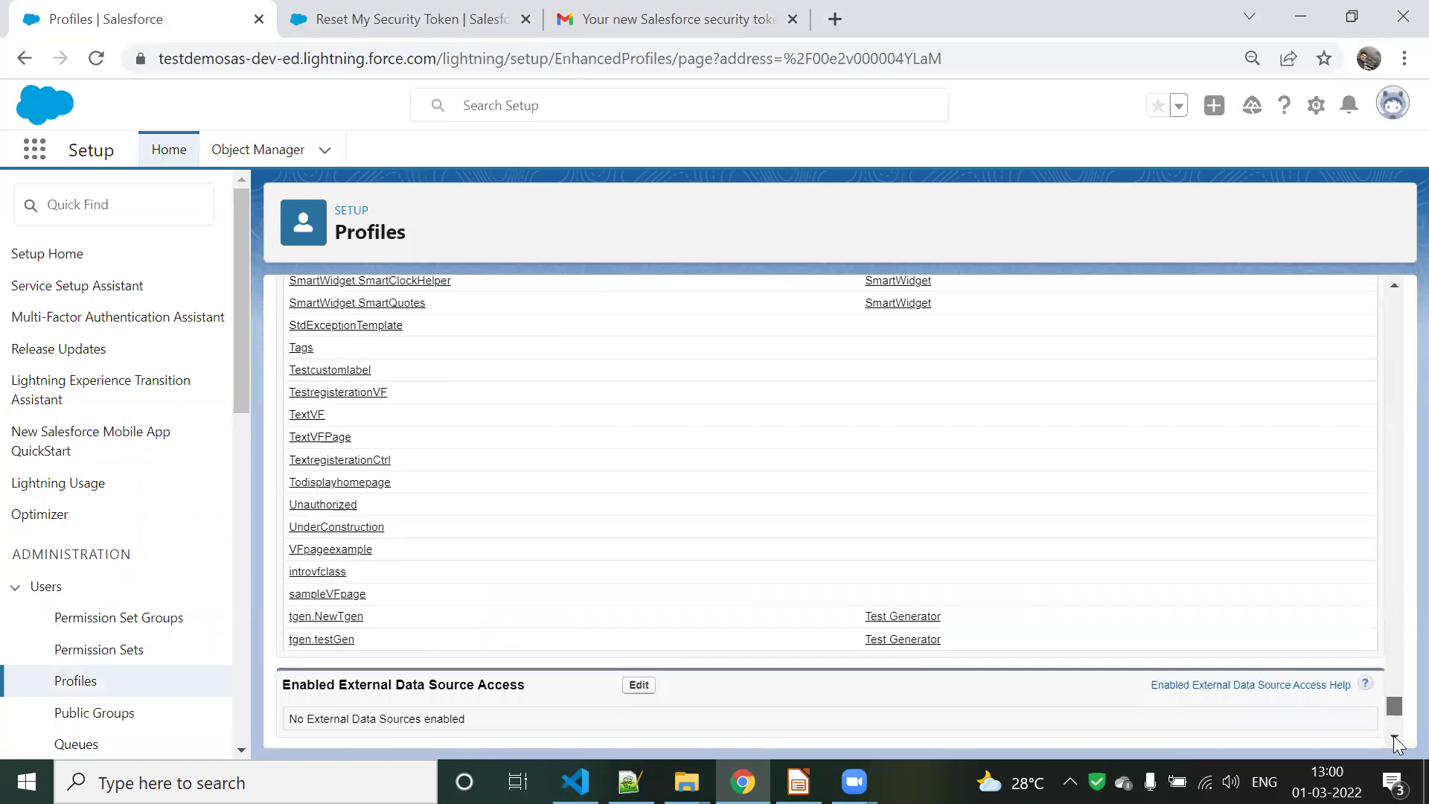
pyautogui.scroll(-8, 935, 550)
pyautogui.scroll(3, 934, 549)
pyautogui.scroll(10, 932, 547)
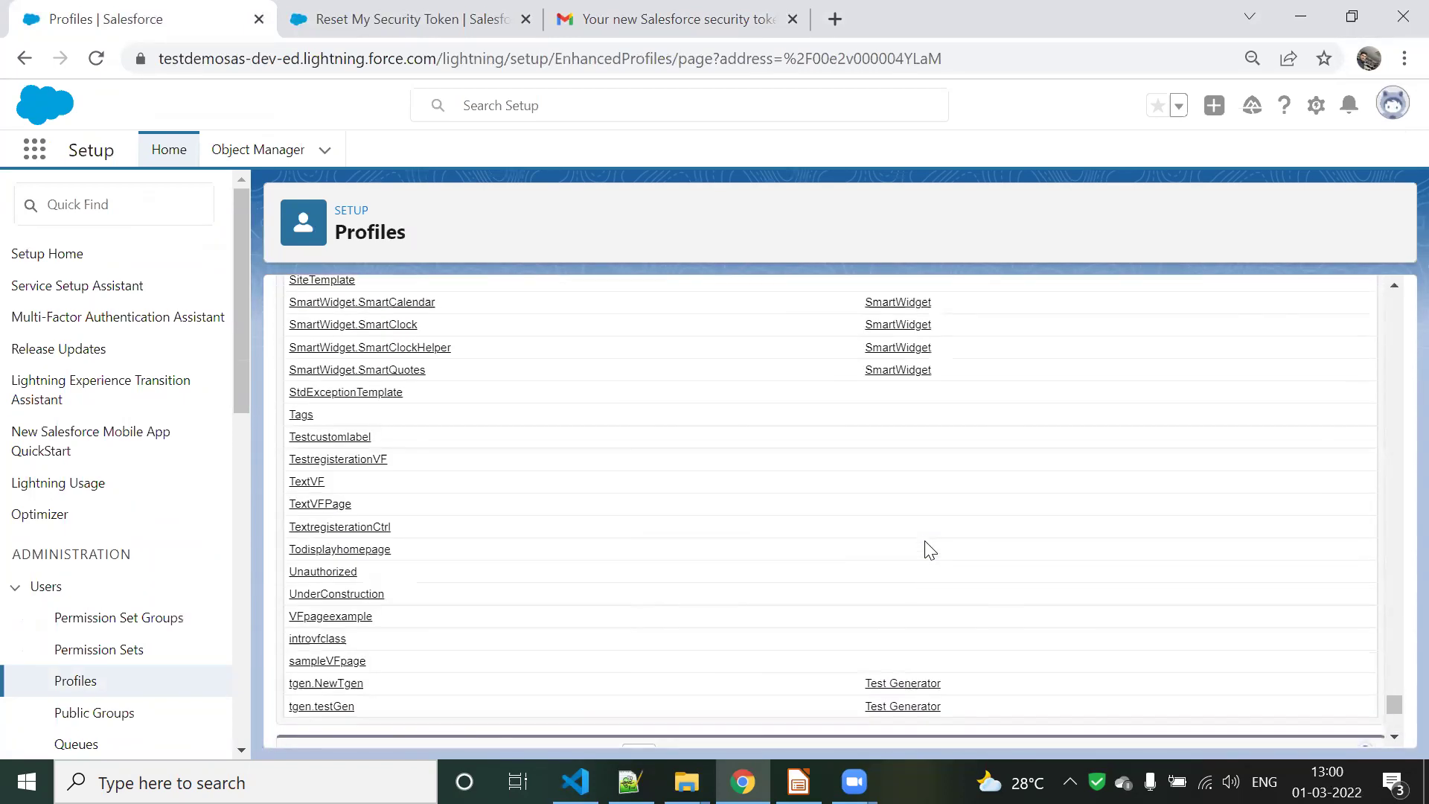
pyautogui.scroll(-5, 928, 545)
pyautogui.scroll(1, 923, 536)
pyautogui.scroll(-5, 923, 533)
pyautogui.scroll(8, 922, 533)
pyautogui.scroll(15, 922, 534)
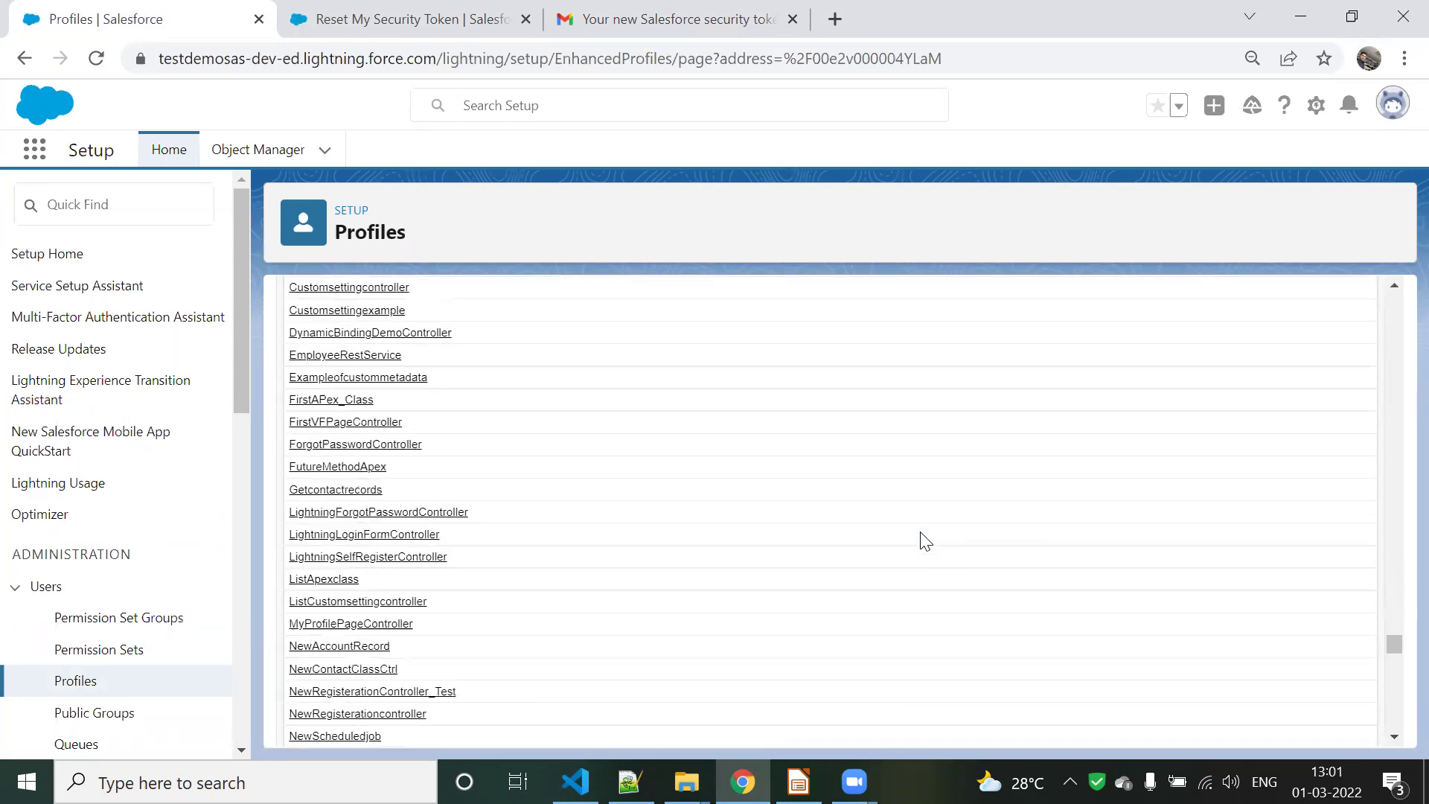
pyautogui.scroll(-4, 923, 538)
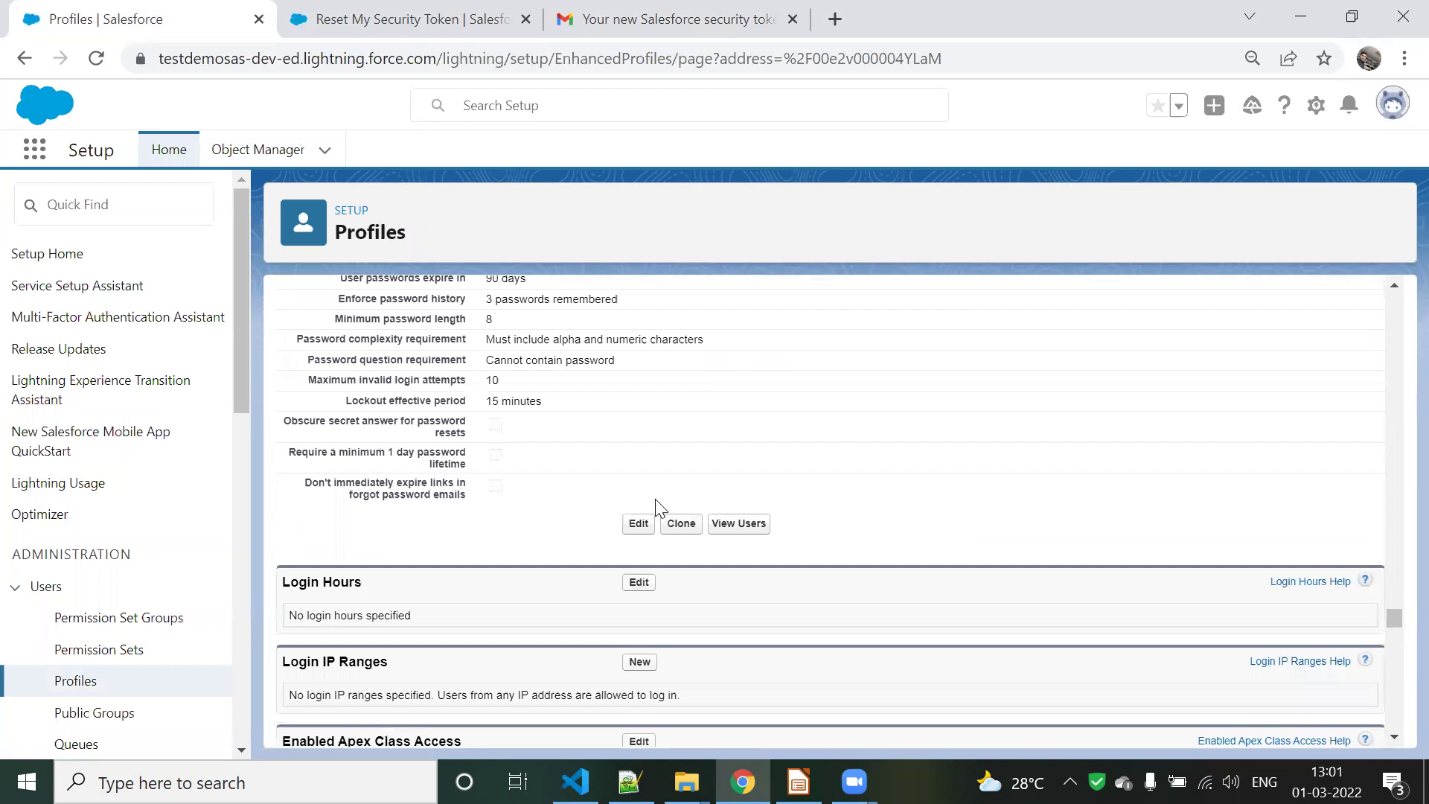
pyautogui.click(638, 552)
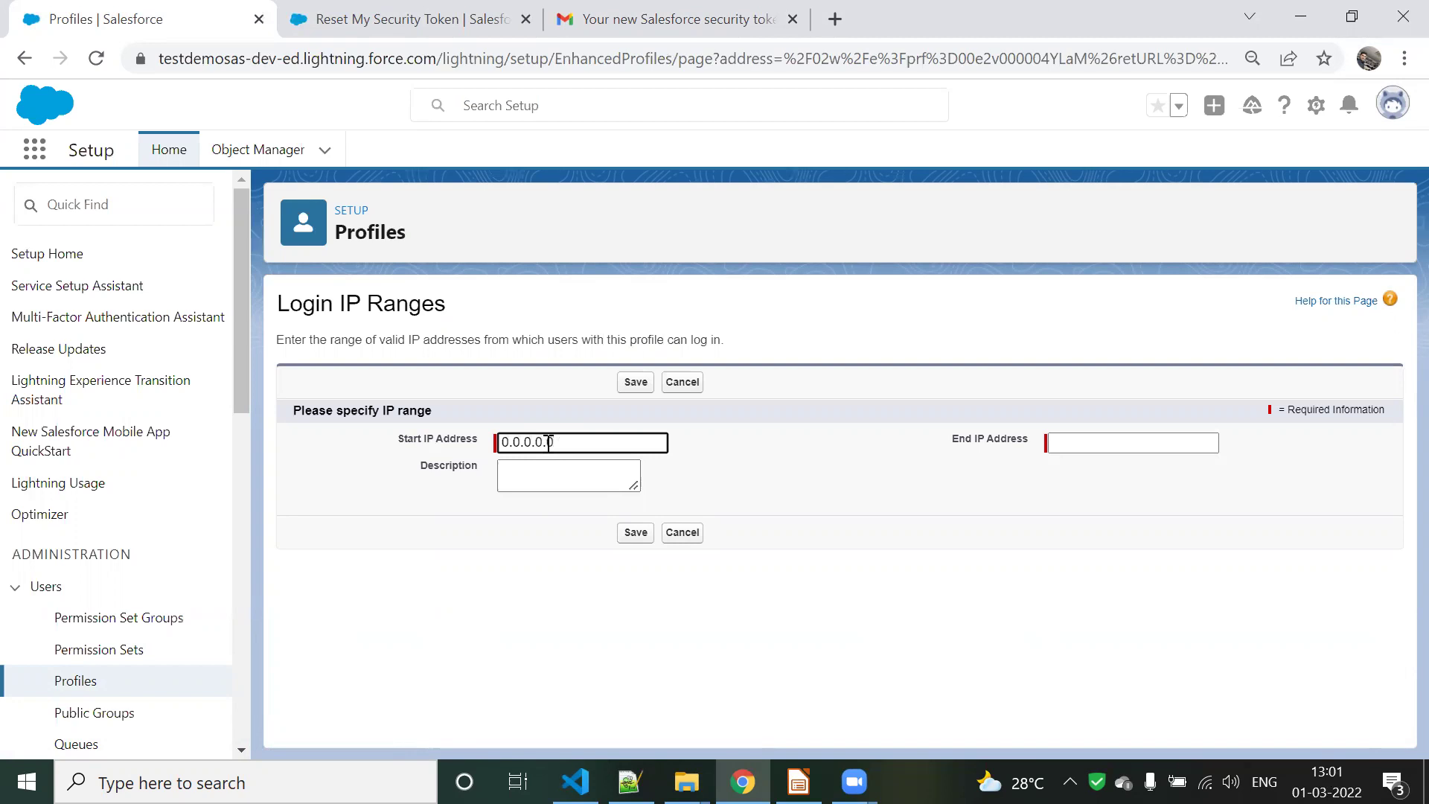
pyautogui.click(1127, 444)
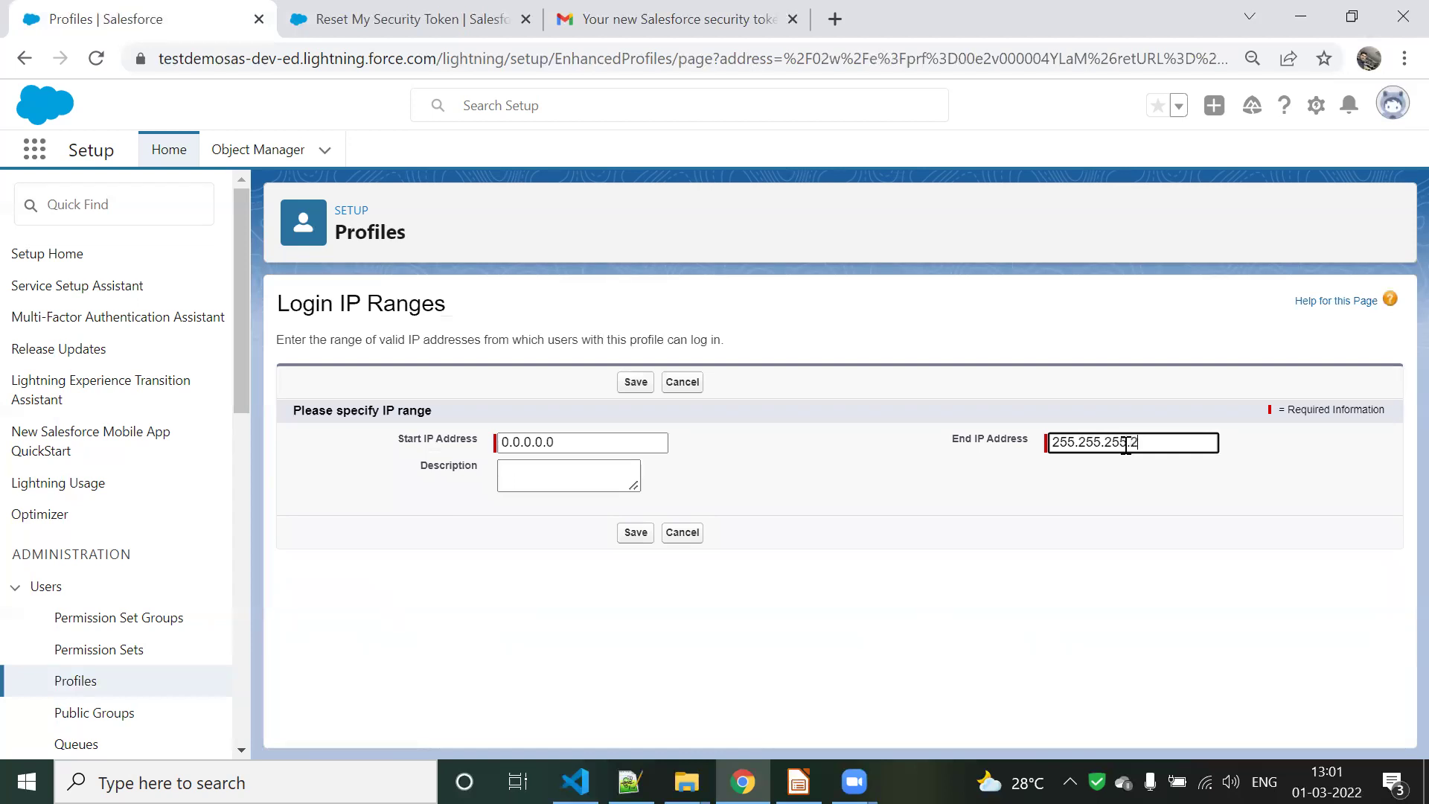
pyautogui.click(1057, 530)
pyautogui.click(636, 383)
# - Try to save the login IP range with 0.0.0.0.0.0 as the start IP address
pyautogui.click(606, 475)
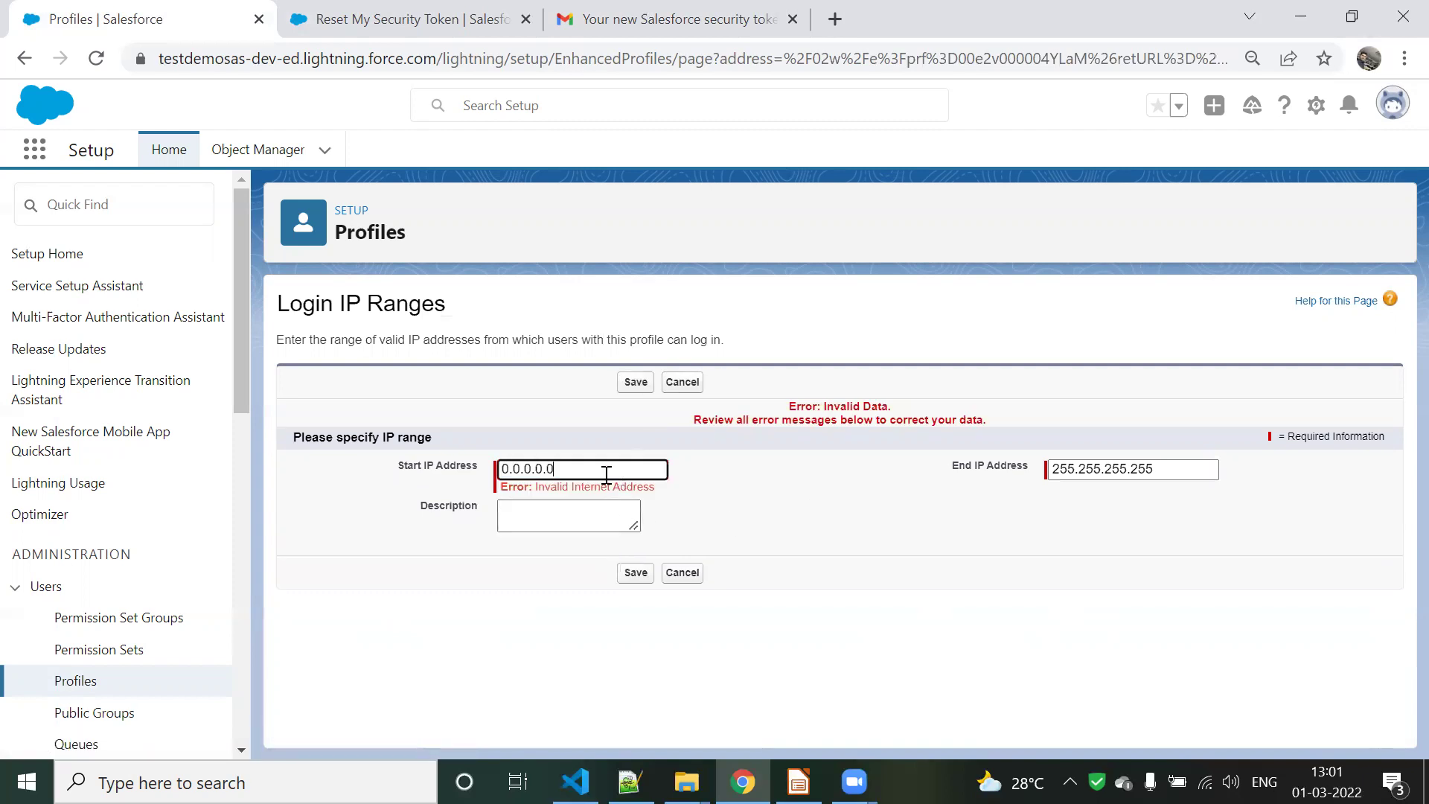
pyautogui.write('.0')
pyautogui.click(629, 571)
# - Correct the start IP address to 0.0.0.0 and save the login IP range
pyautogui.click(571, 470)
pyautogui.press('BackSpace')
pyautogui.press('BackSpace')
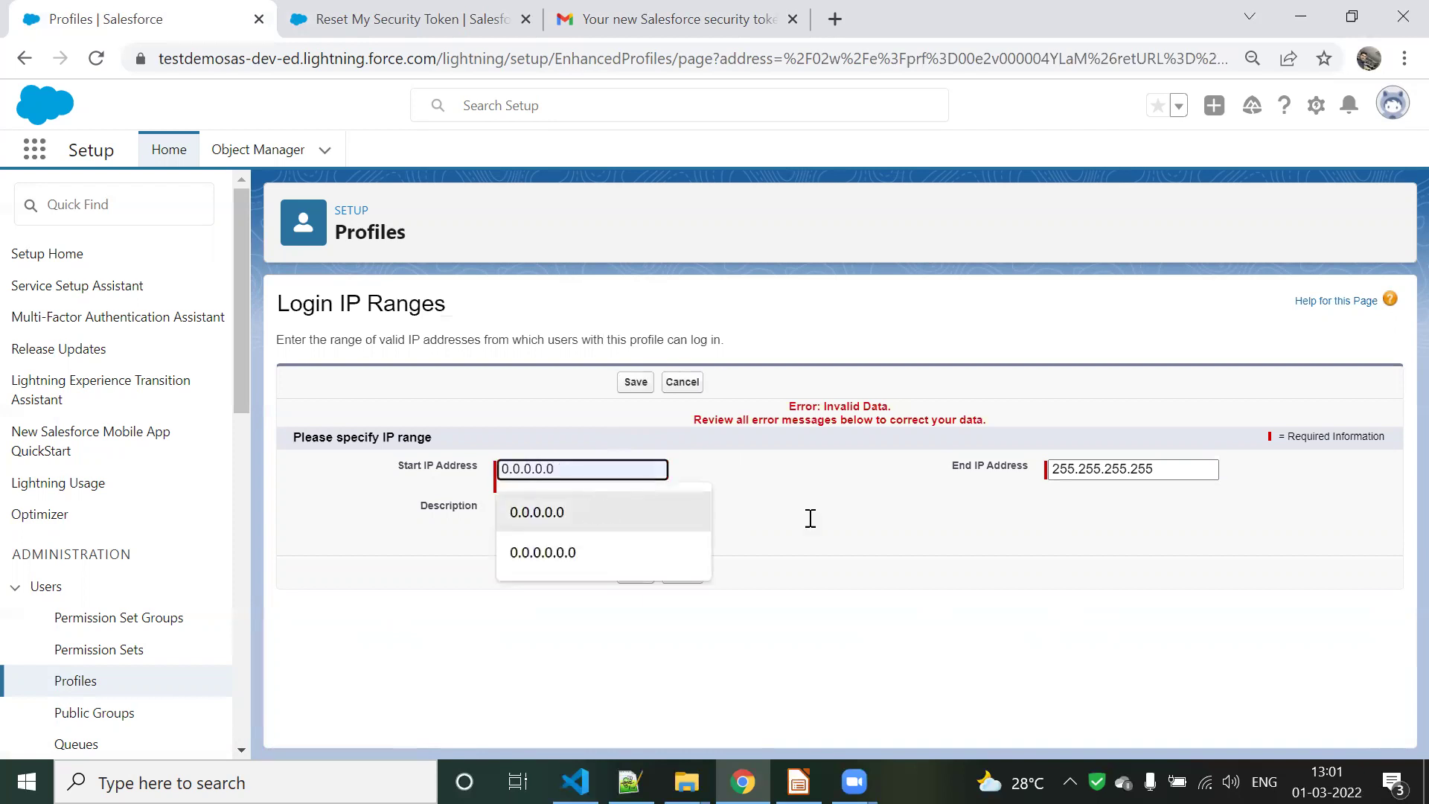
pyautogui.press('BackSpace')
pyautogui.write('0')
pyautogui.click(635, 575)
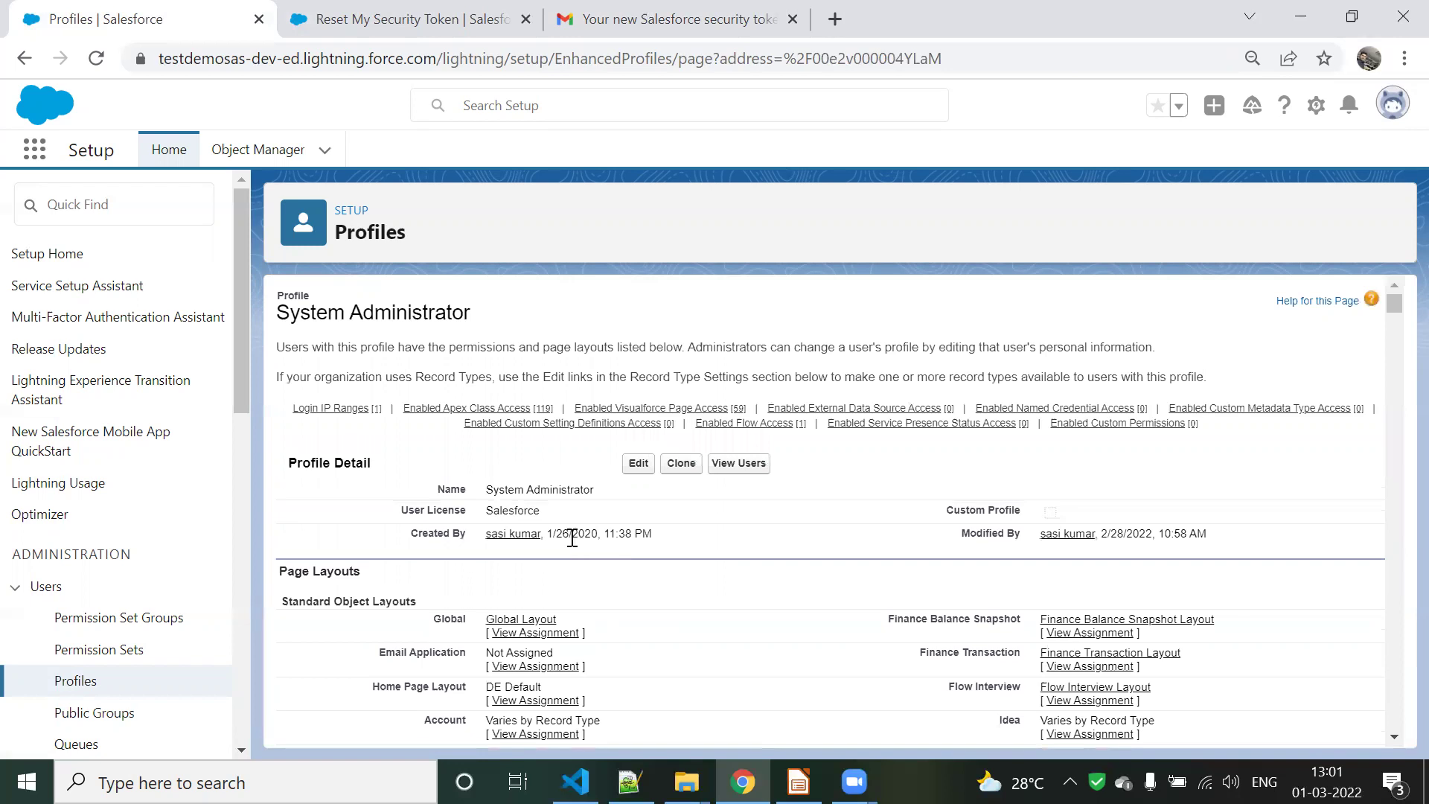
# - Check the new entry under Login IP Ranges in the System Administrator profile
pyautogui.moveTo(1394, 303); pyautogui.dragTo(1396, 725)
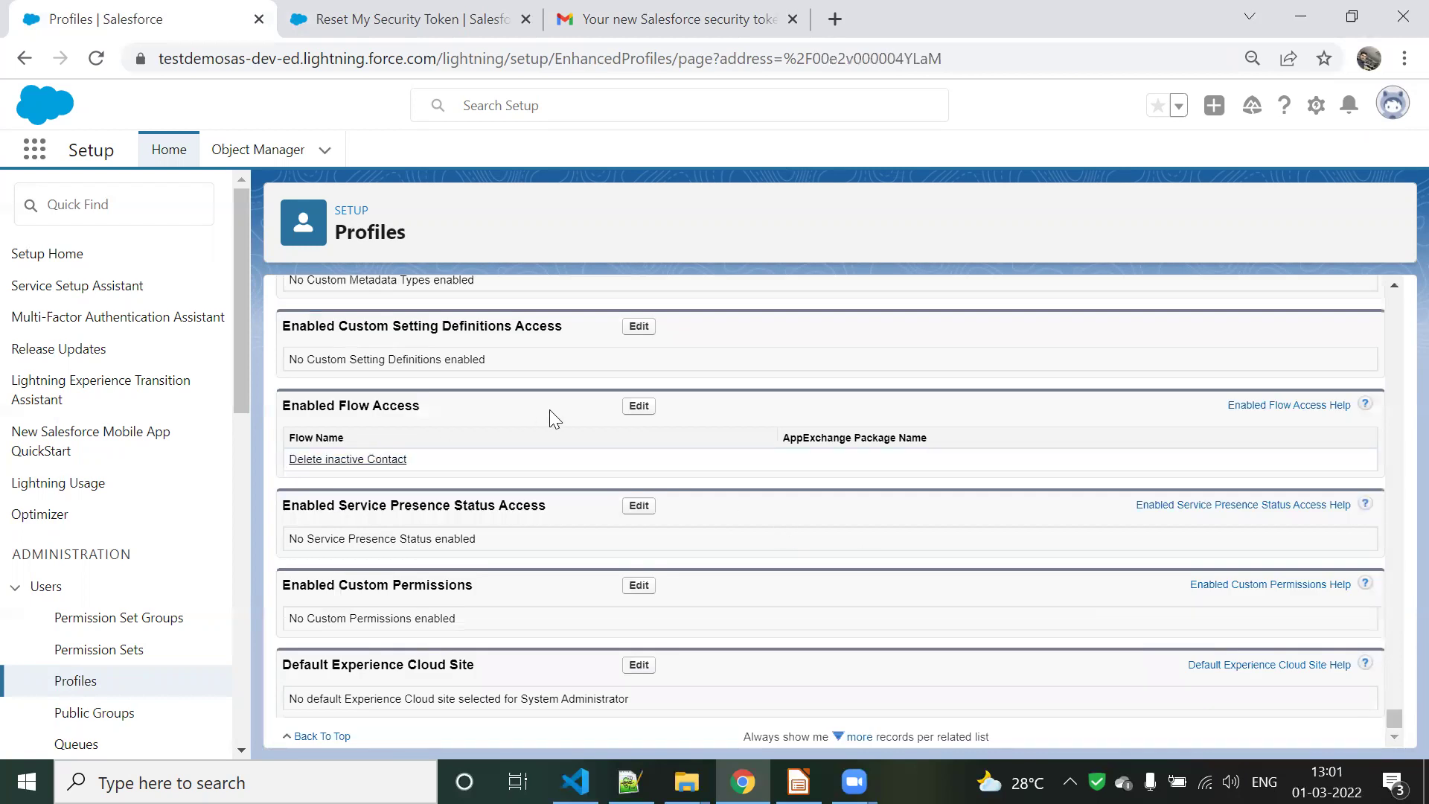
pyautogui.scroll(10, 548, 399)
pyautogui.scroll(15, 549, 400)
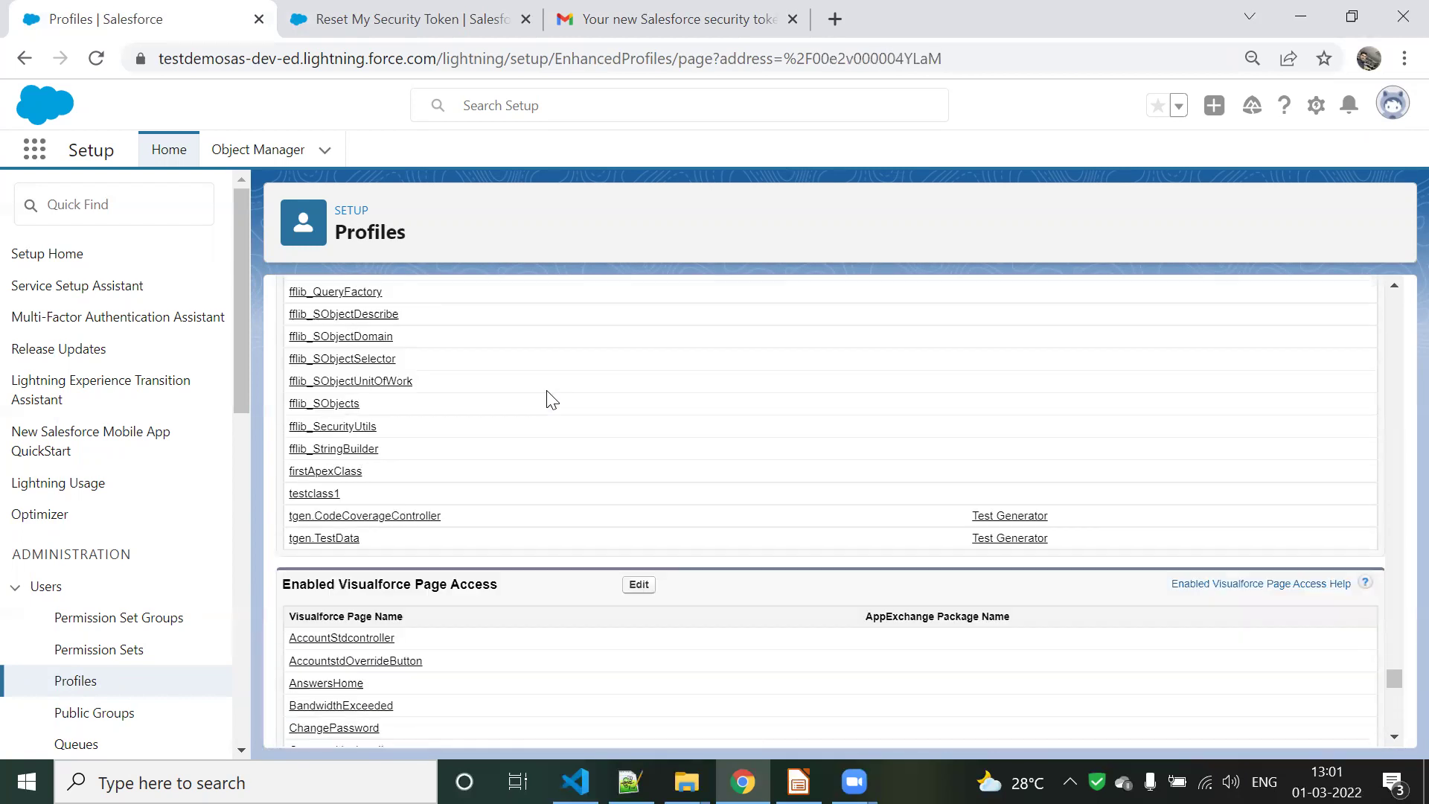
pyautogui.scroll(20, 550, 396)
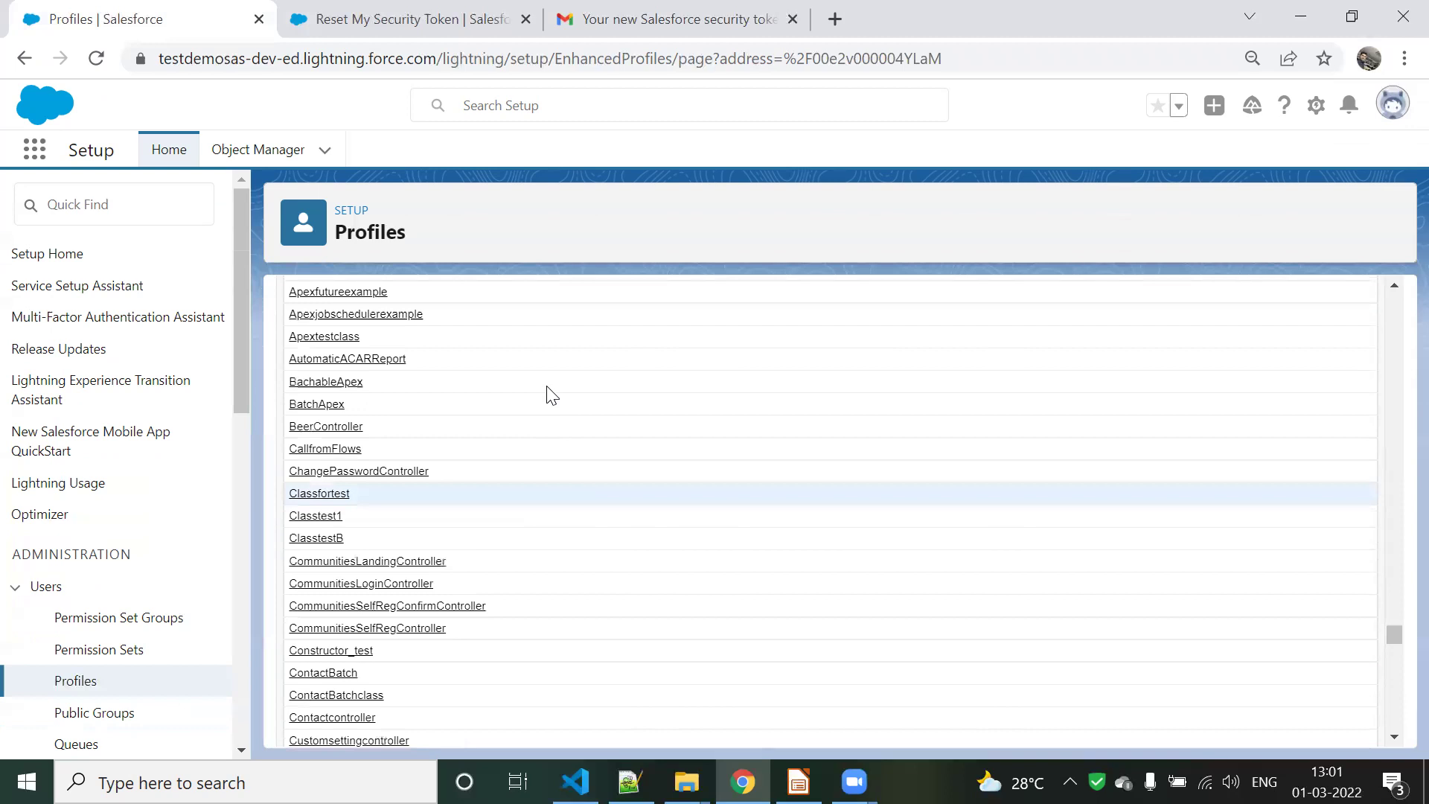
pyautogui.scroll(-3, 549, 385)
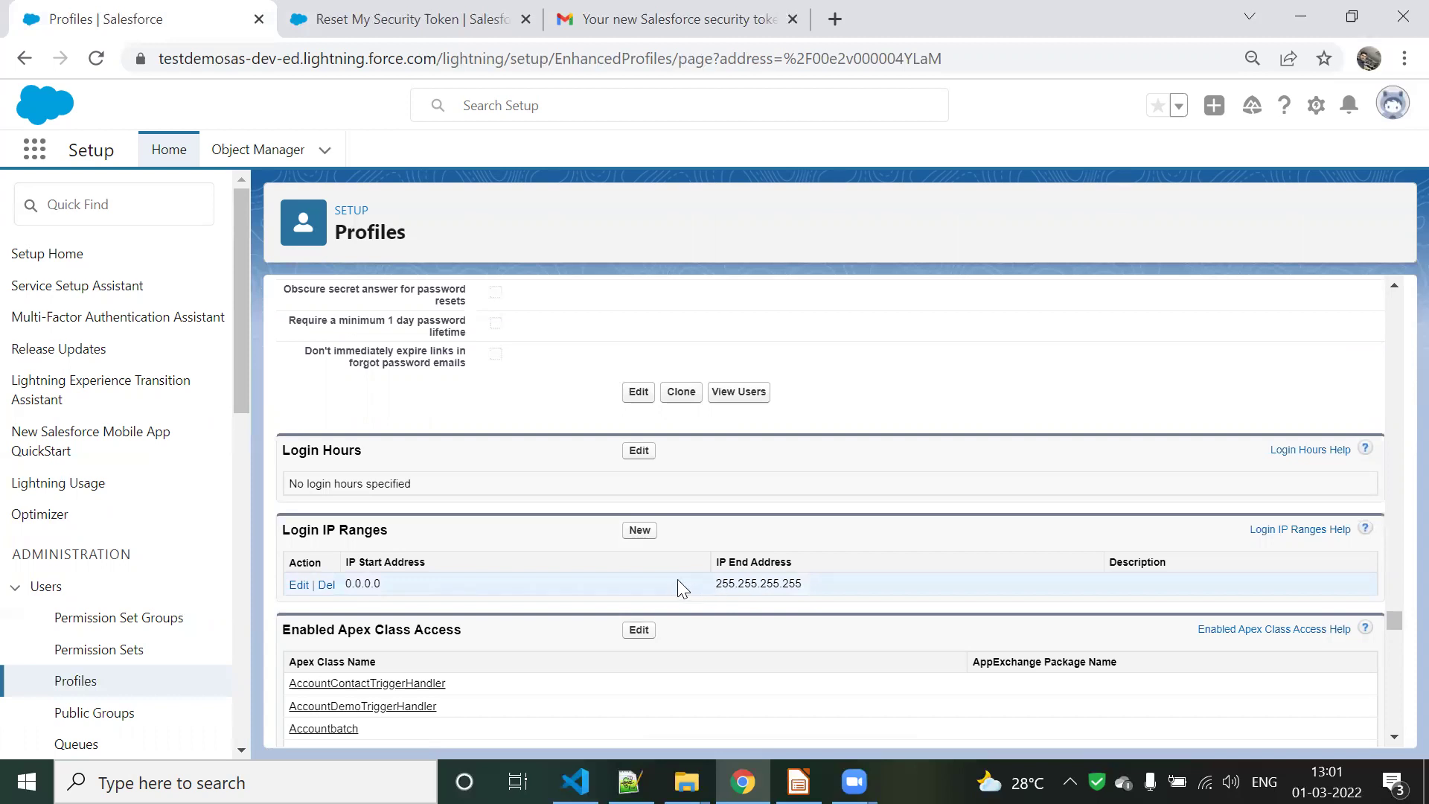
# - Return to Setup Home on the security token page and reopen the personal settings
pyautogui.click(385, 9)
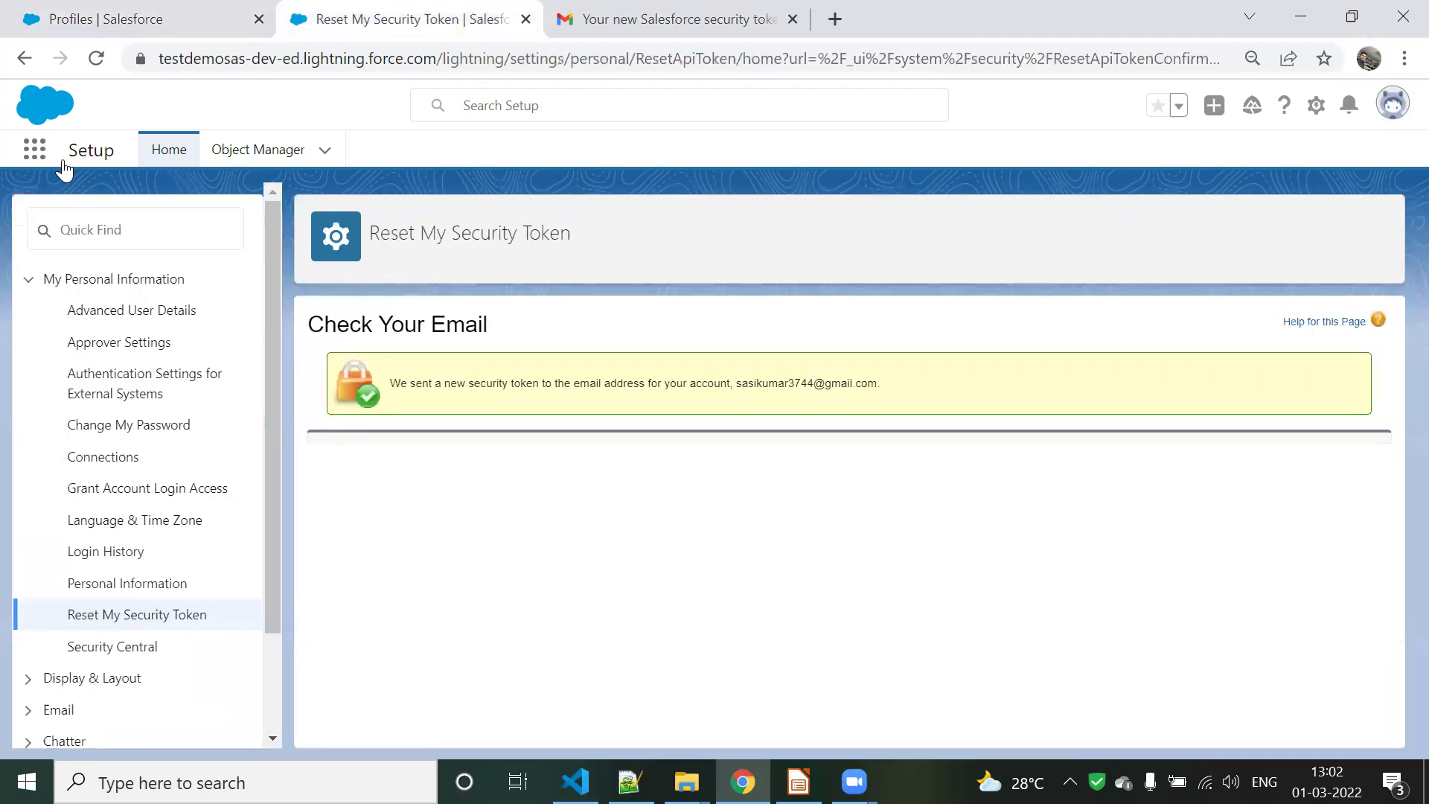
pyautogui.click(165, 151)
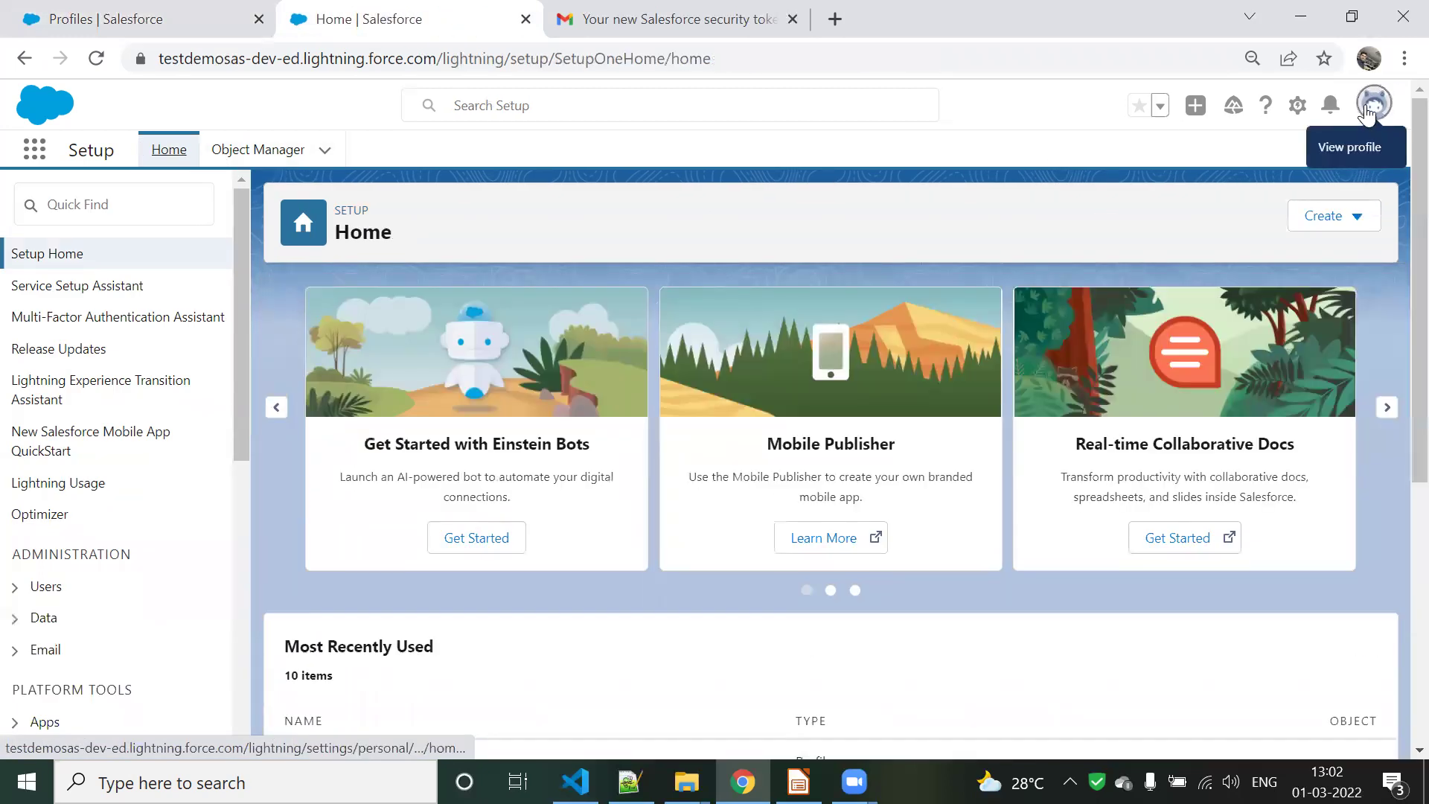
pyautogui.click(1374, 105)
pyautogui.click(1131, 211)
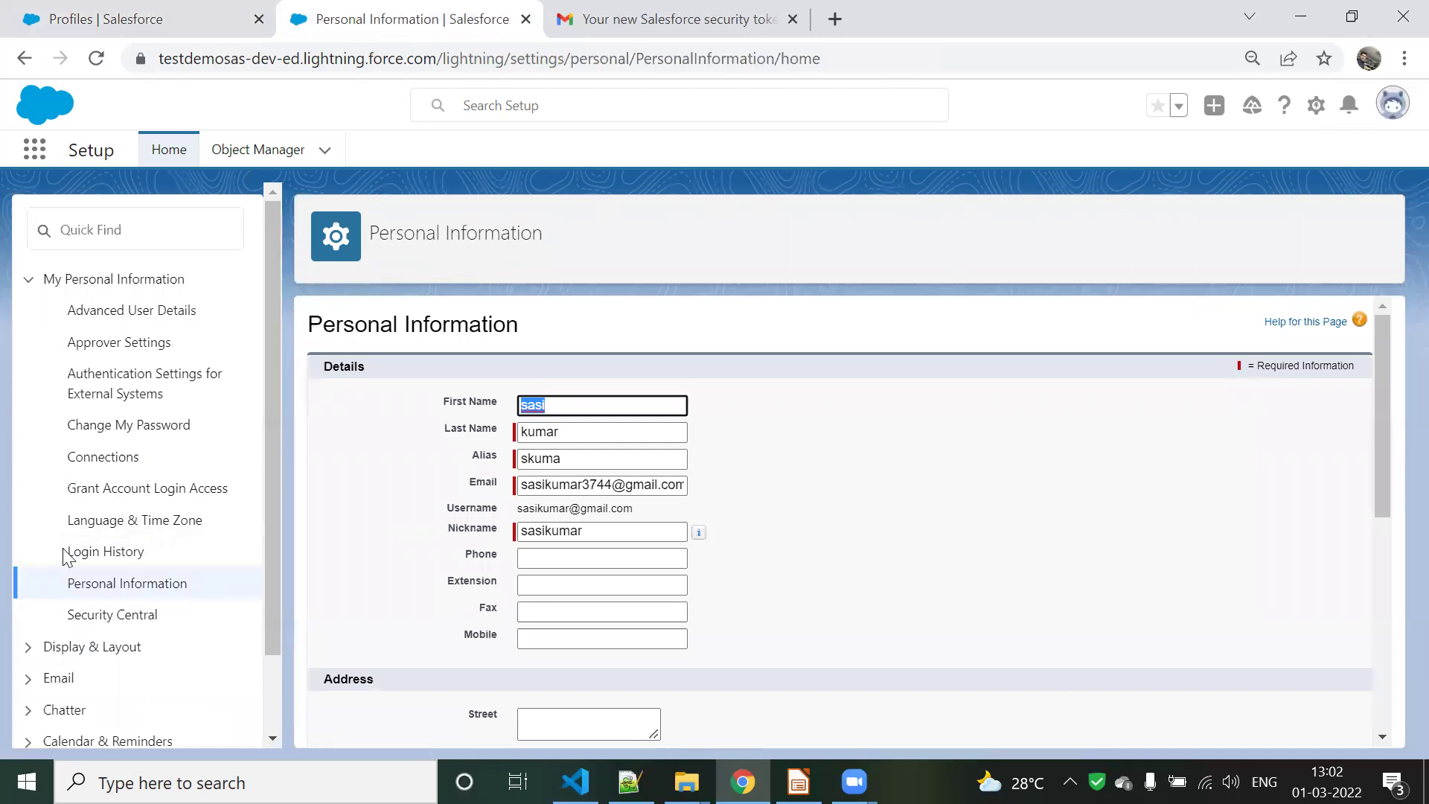
# - Look through the Security Central, Personal Information and Login History pages of the personal settings
pyautogui.click(123, 615)
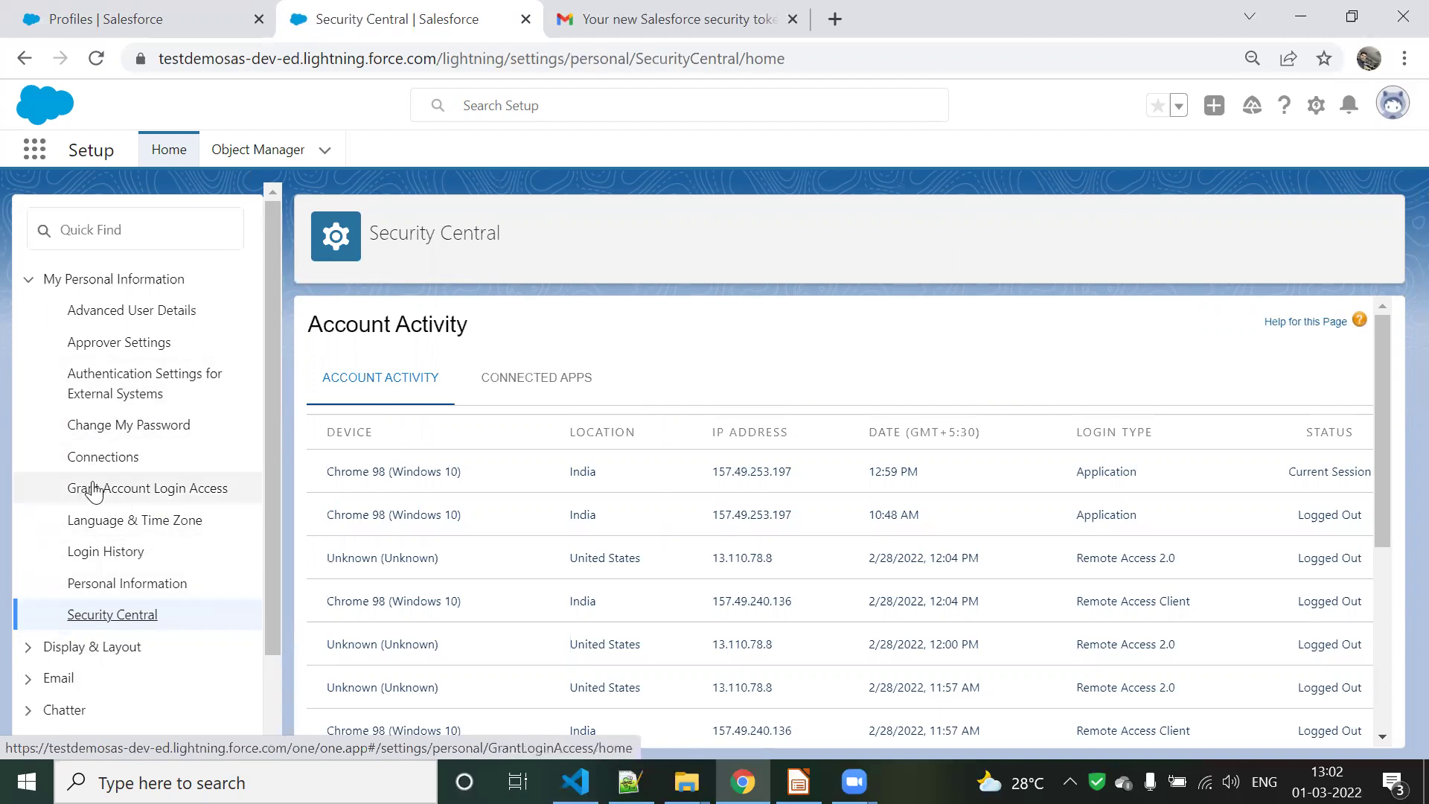
pyautogui.click(102, 589)
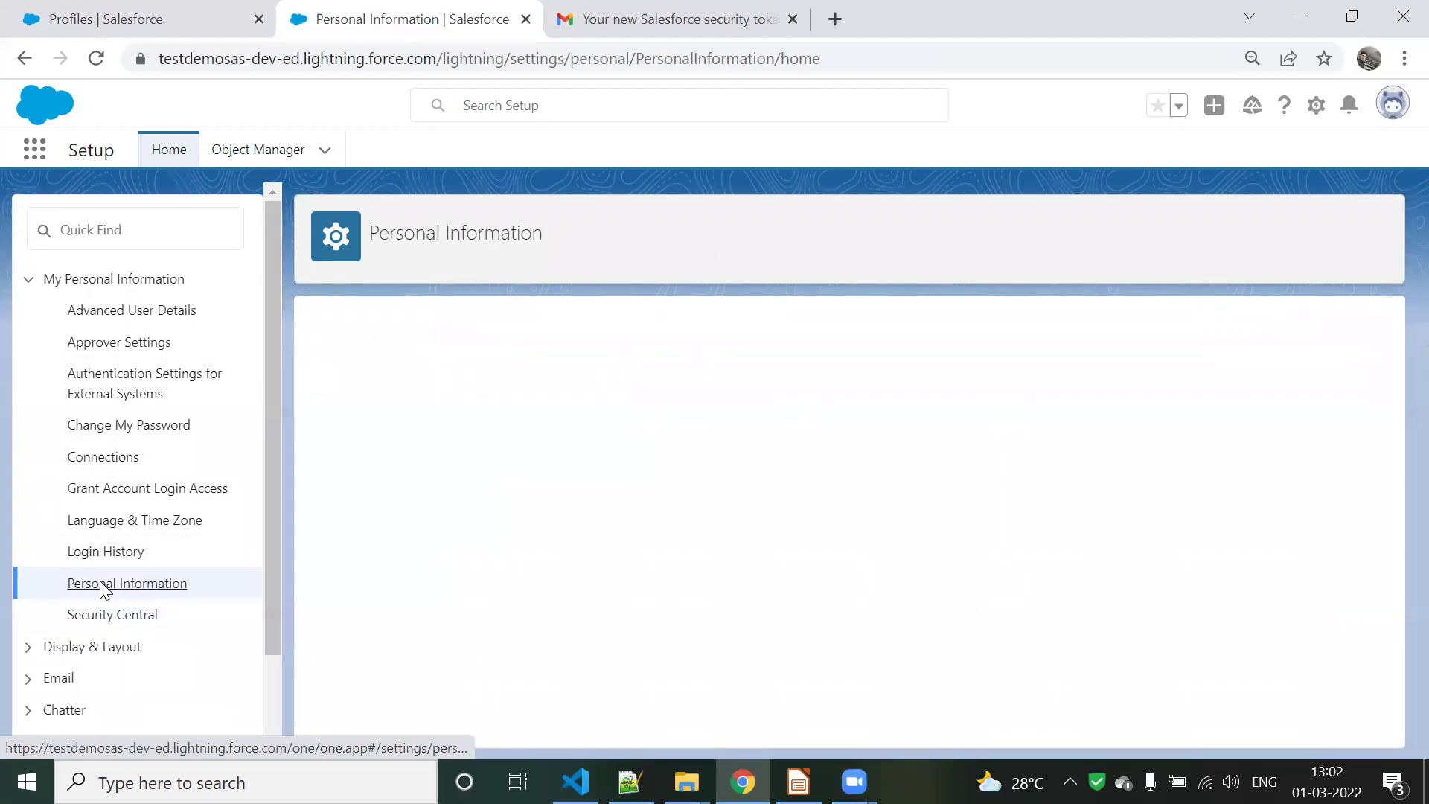
pyautogui.click(130, 557)
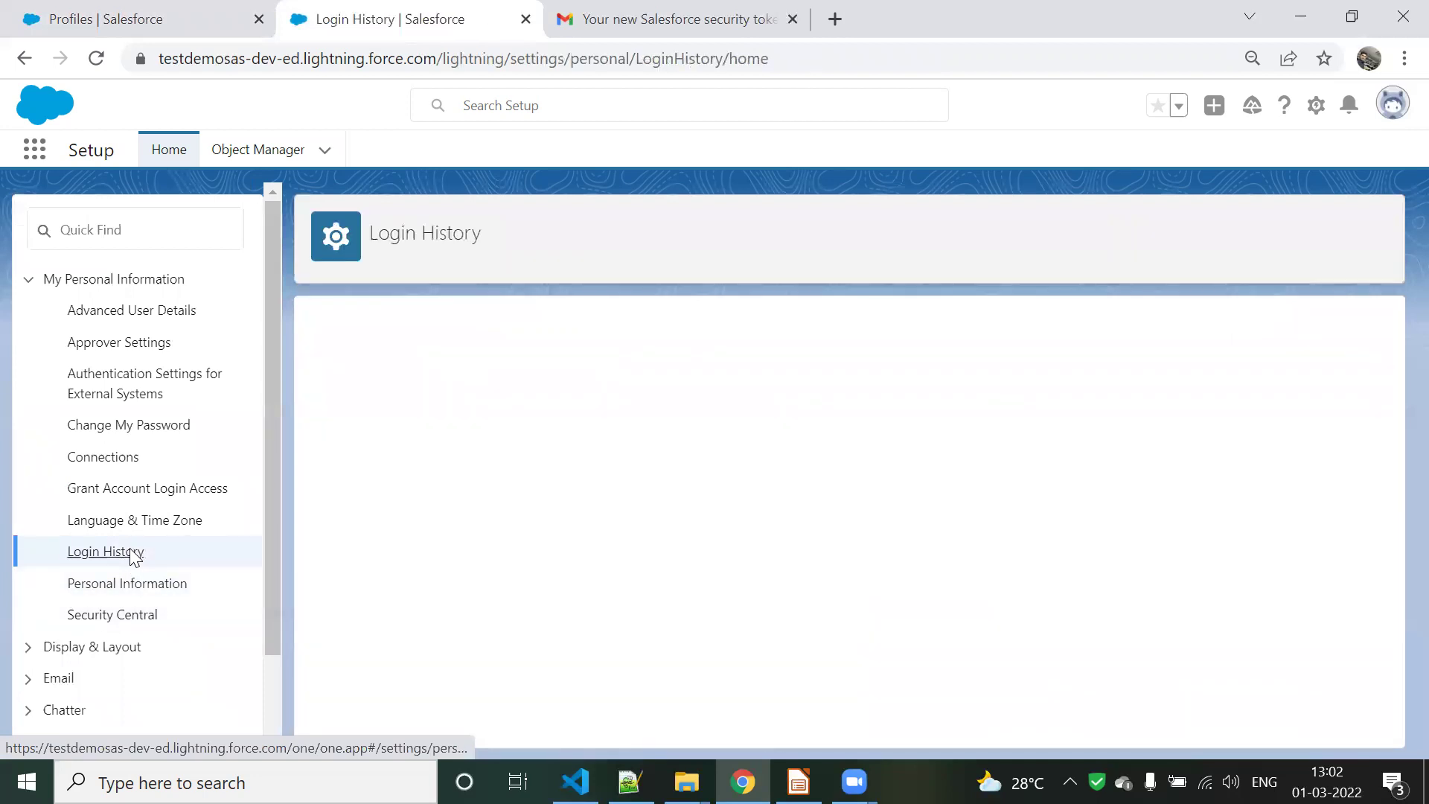
# - Compare the profile's Login IP Ranges entry with the options listed under My Personal Information
pyautogui.click(143, 13)
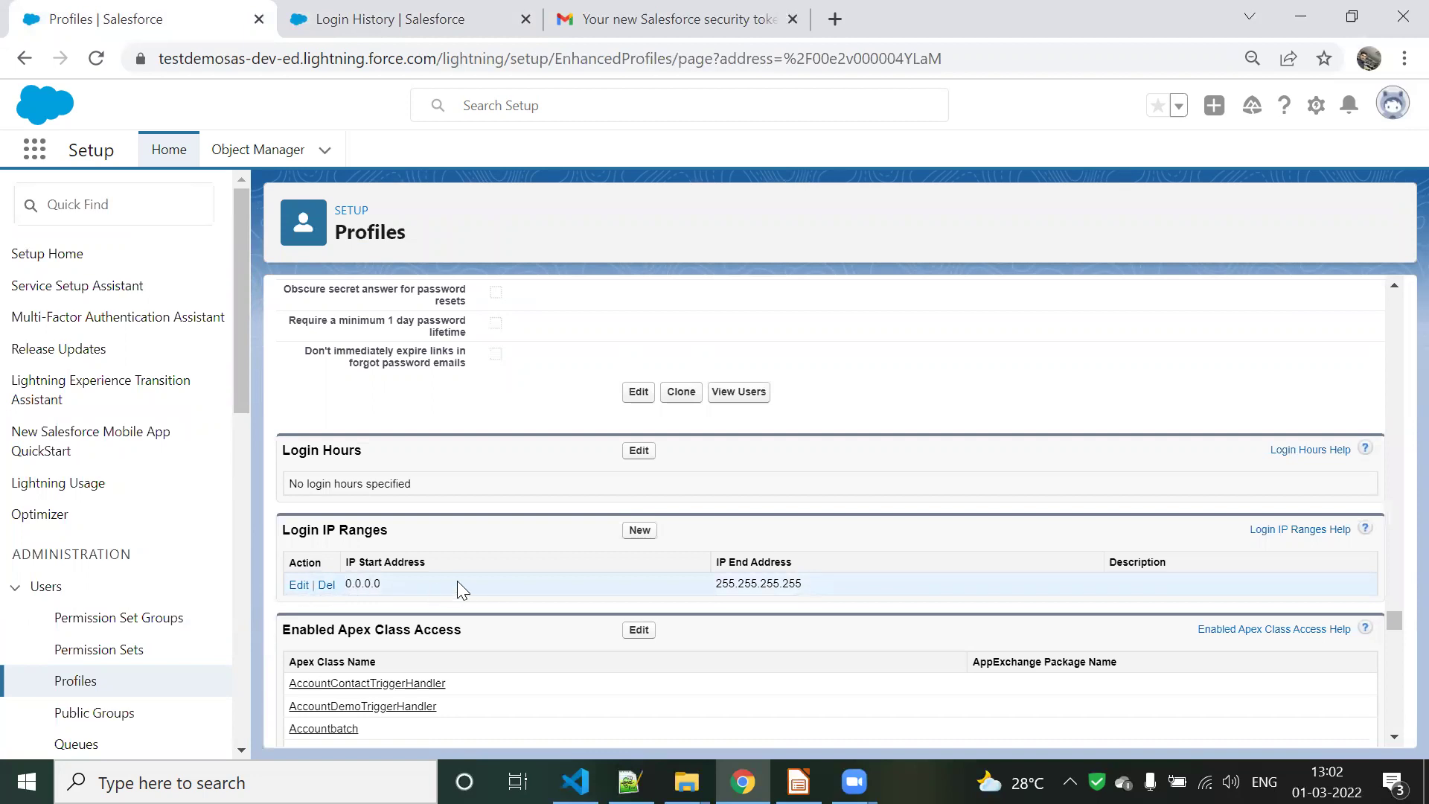
pyautogui.click(341, 30)
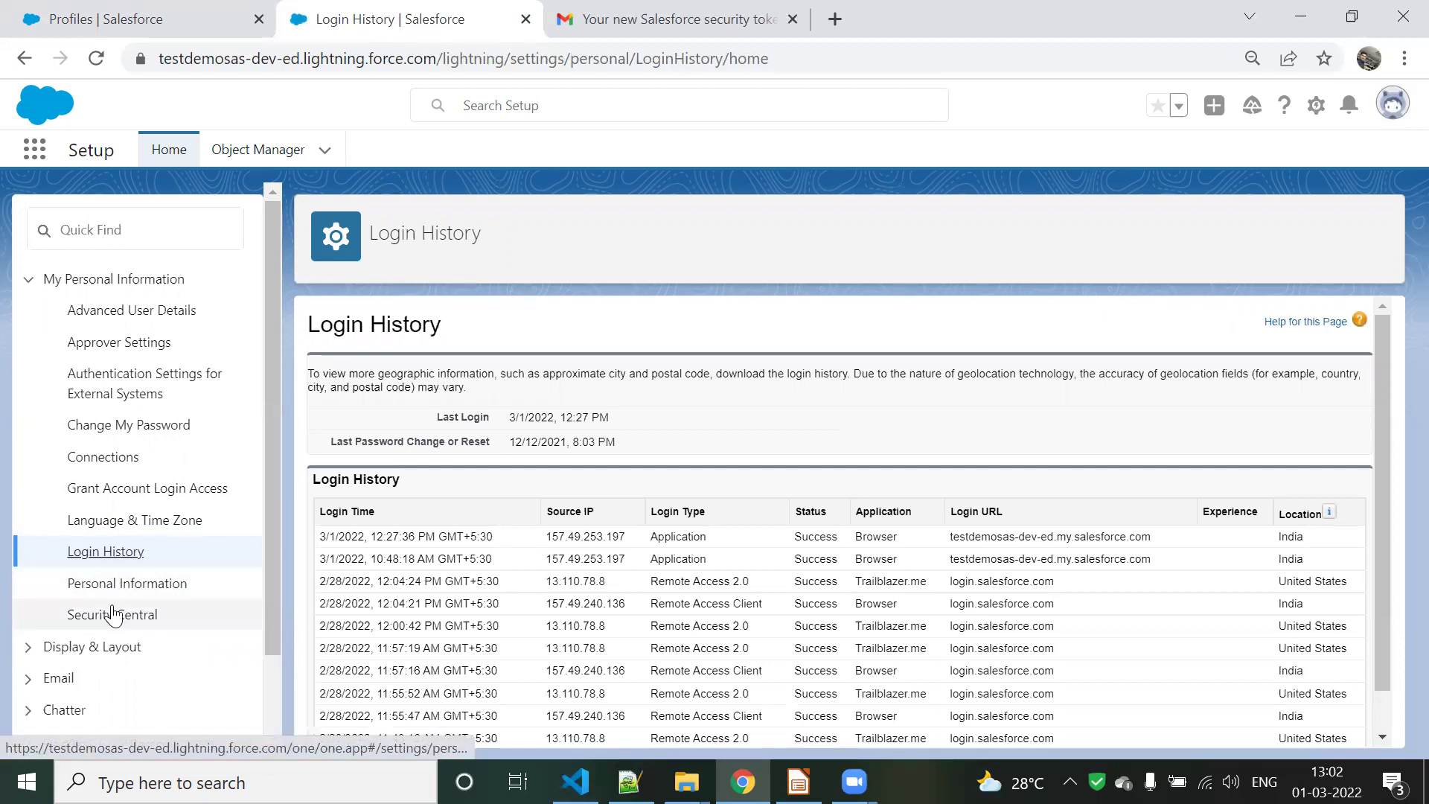
pyautogui.click(164, 19)
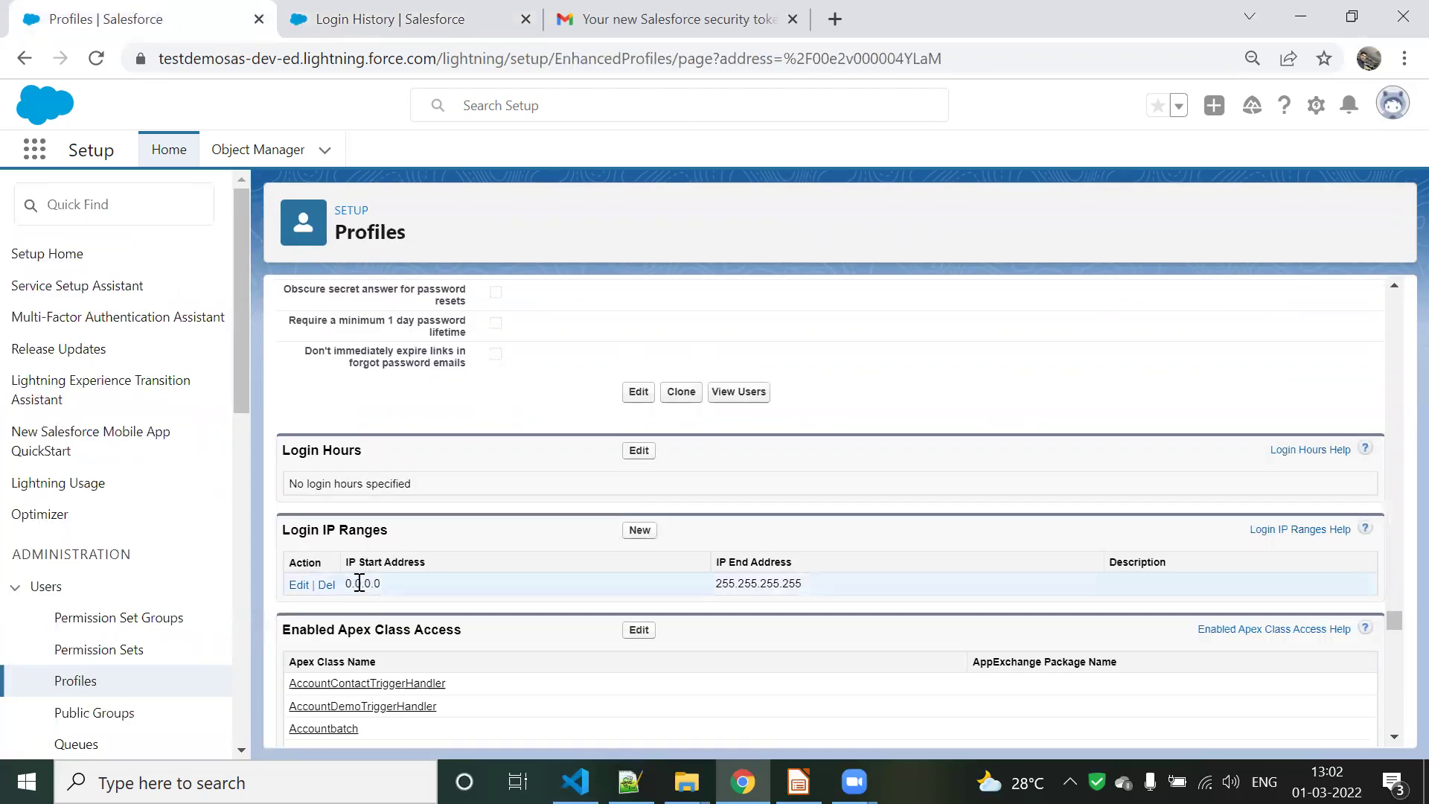
pyautogui.click(365, 23)
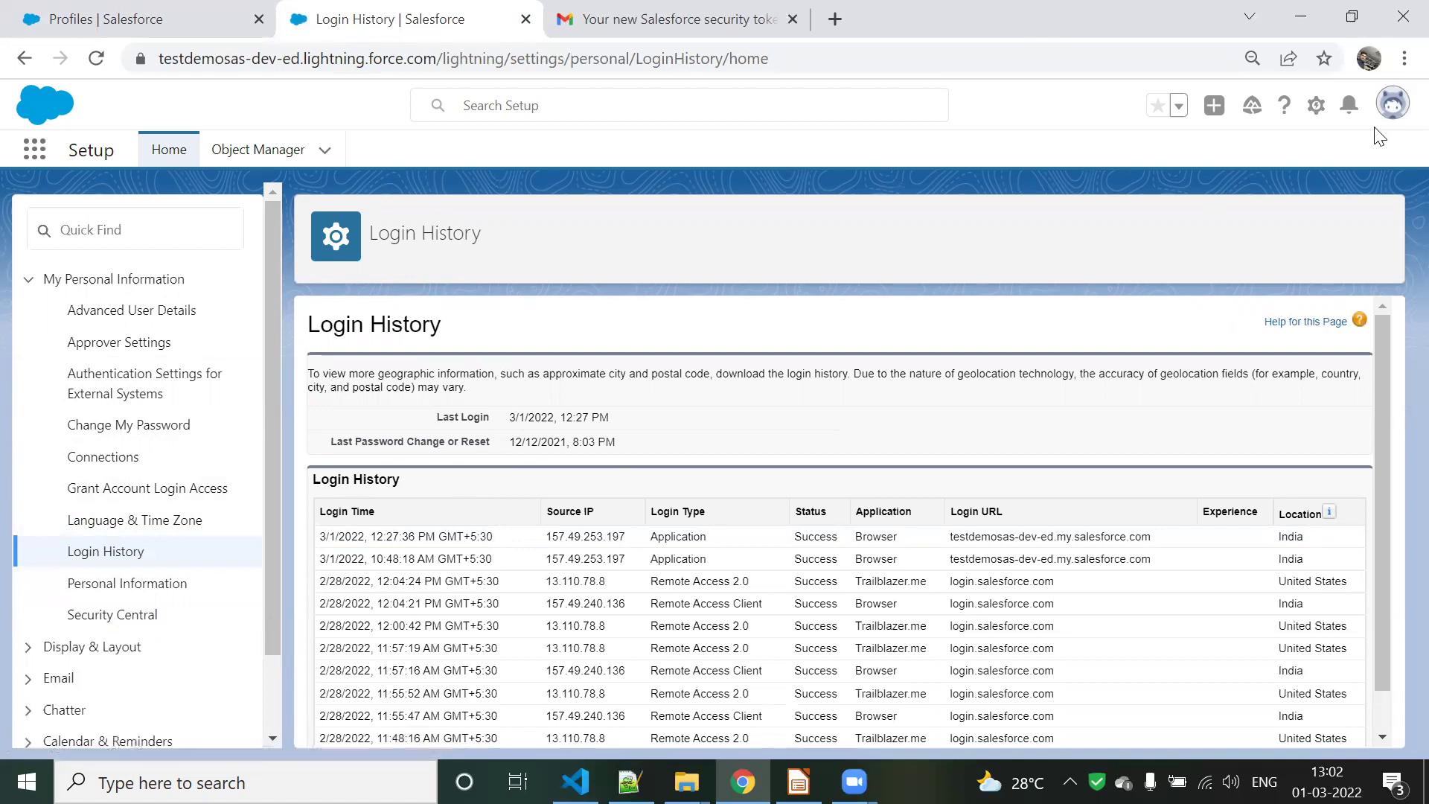
# - View the account menu with its Settings option, and switch to the Salesforce.odp presentation in LibreOffice Impress
pyautogui.click(1393, 103)
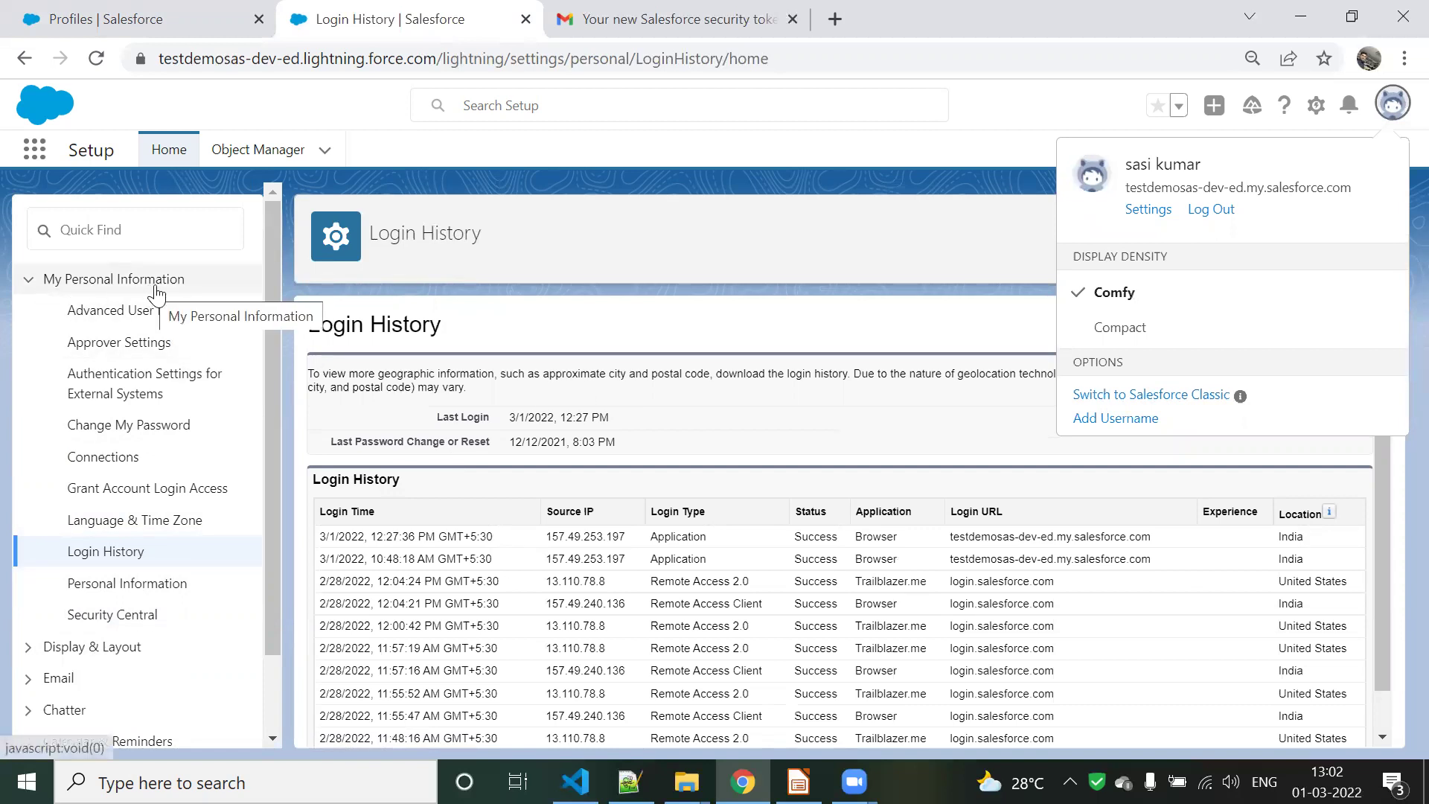
pyautogui.click(810, 259)
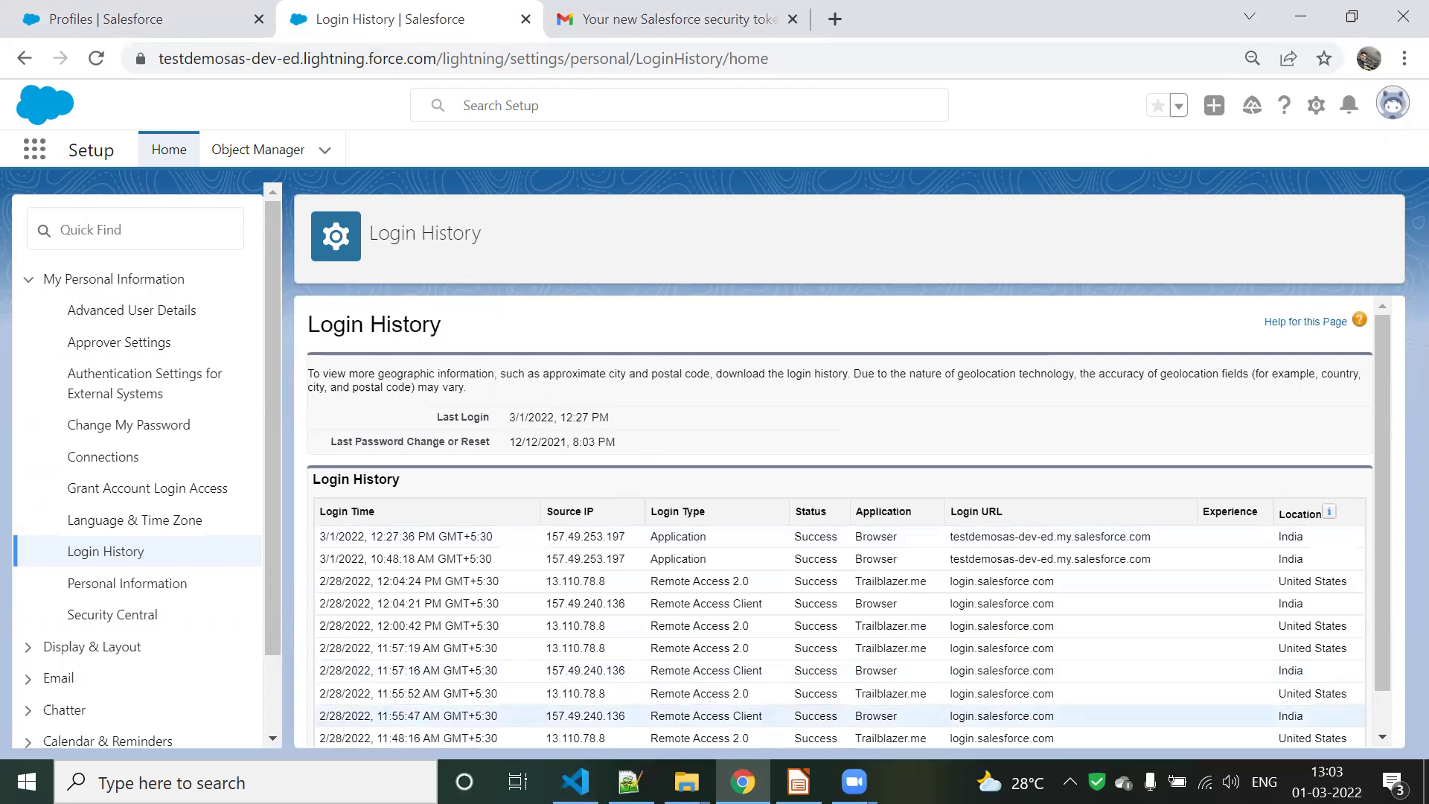
pyautogui.click(798, 782)
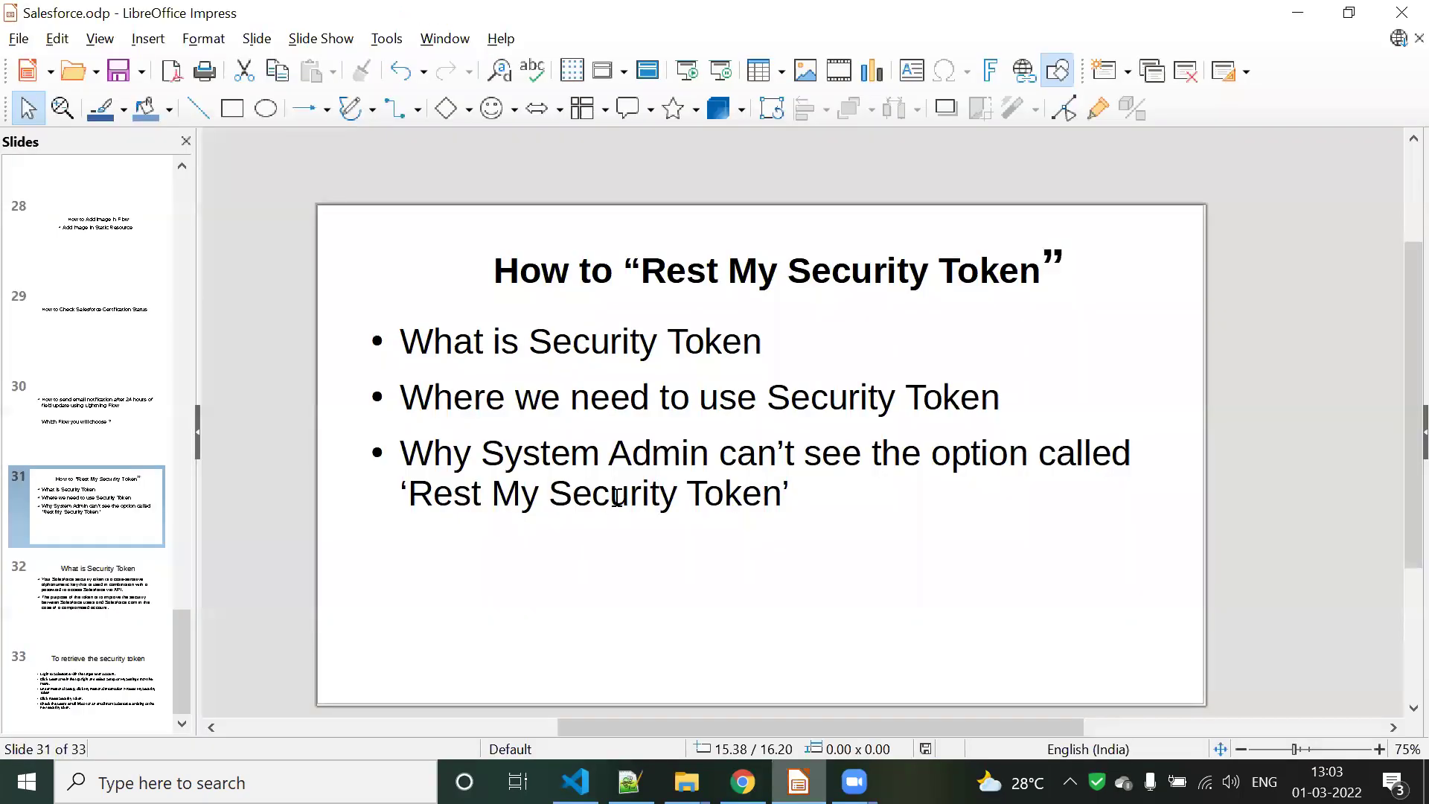